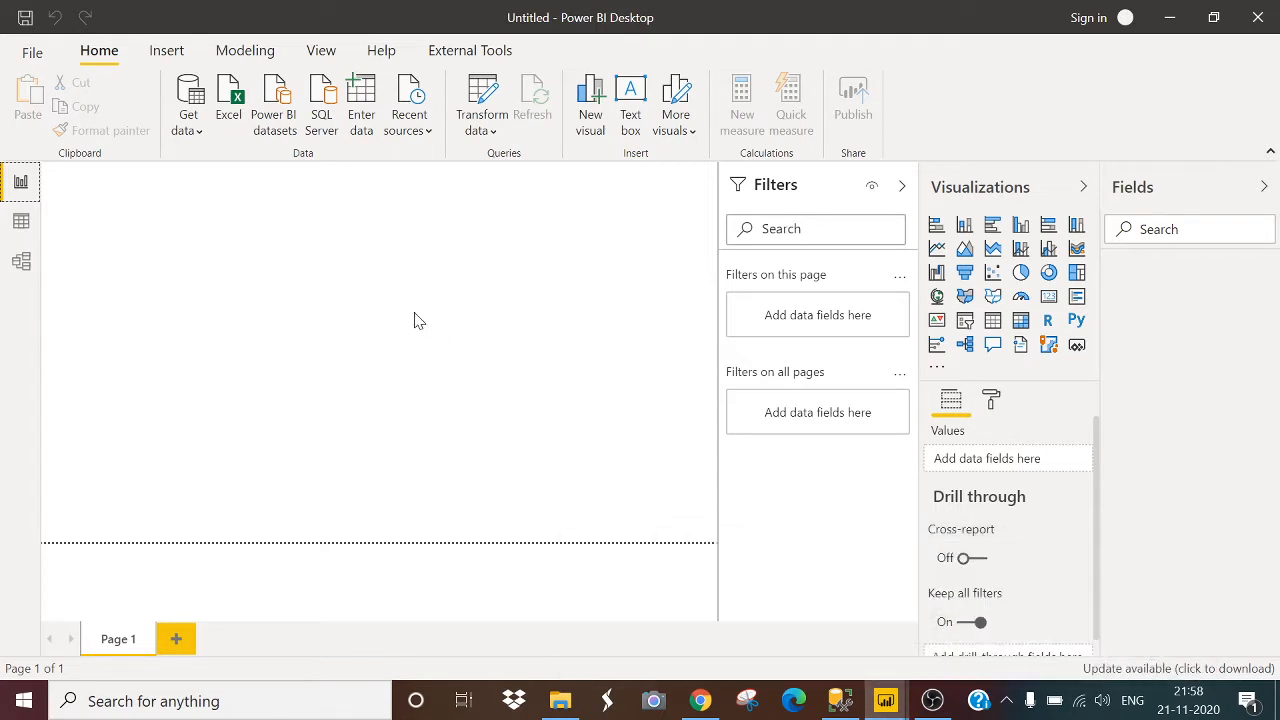
# Start a SQL Server database connection and enter the LAPTOP-HCR79MB0 named instance shown in Management Studio as the server.
pyautogui.click(199, 133)
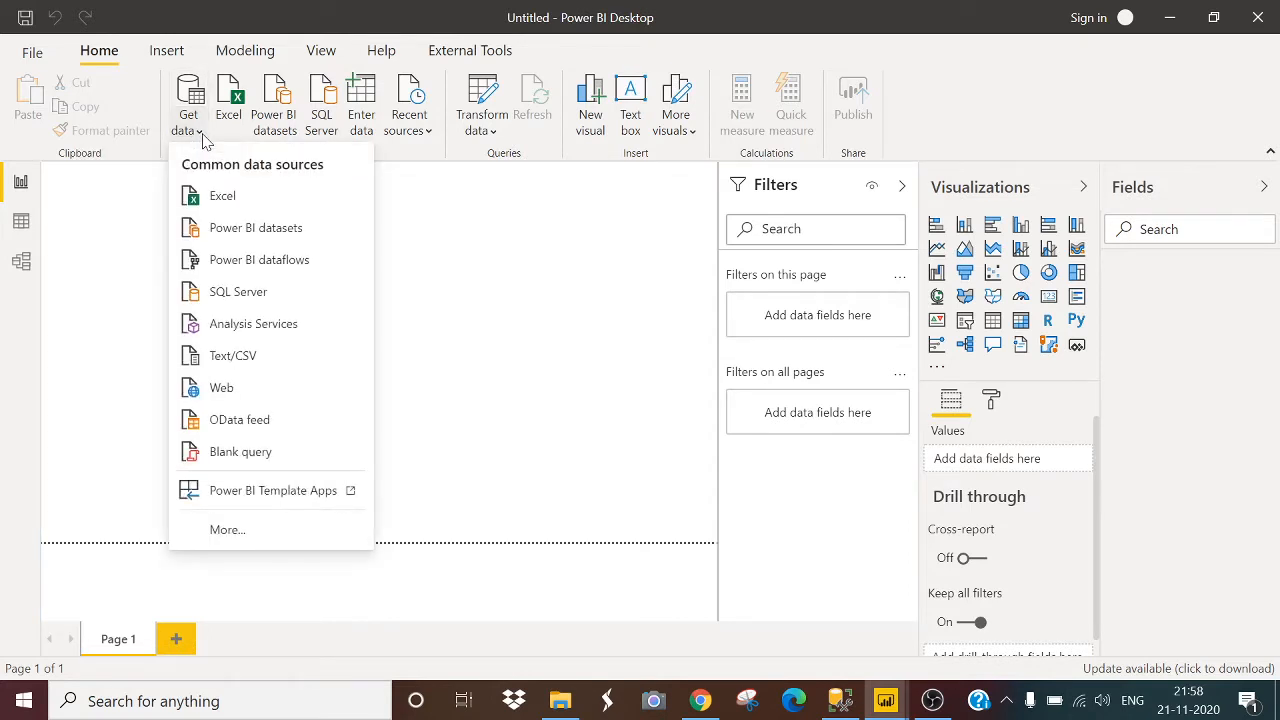
pyautogui.click(264, 298)
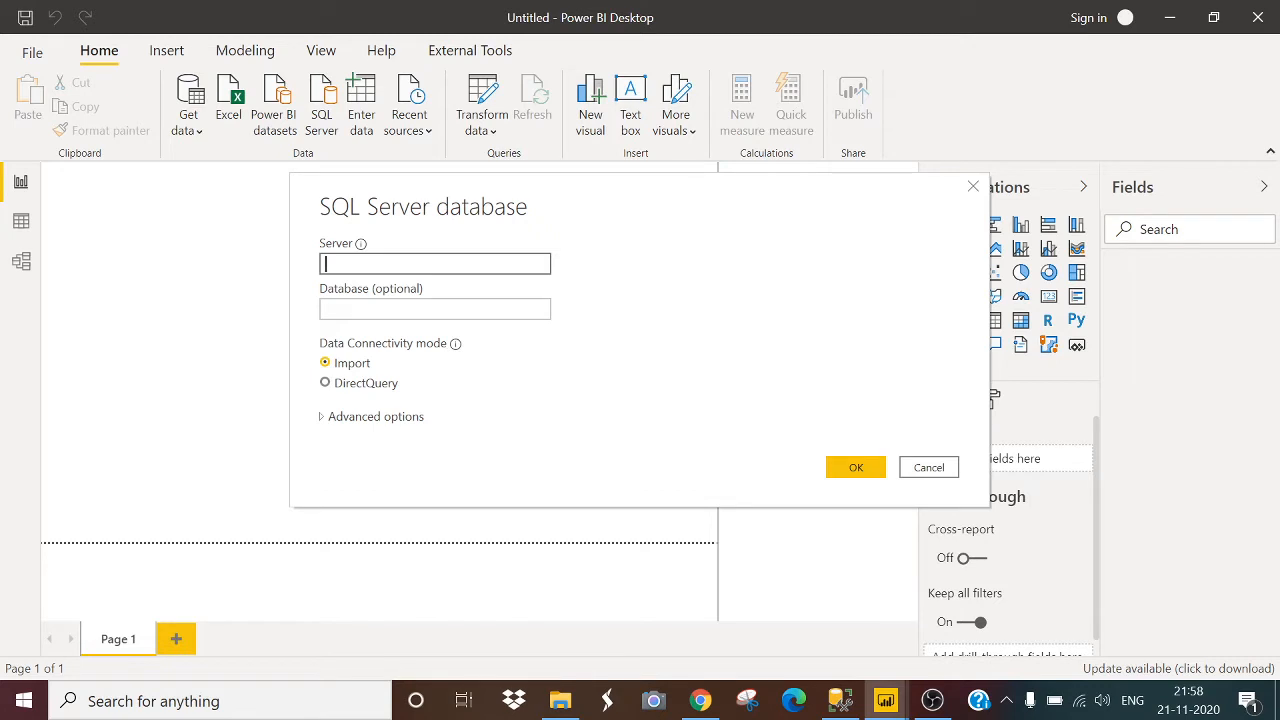
pyautogui.click(840, 700)
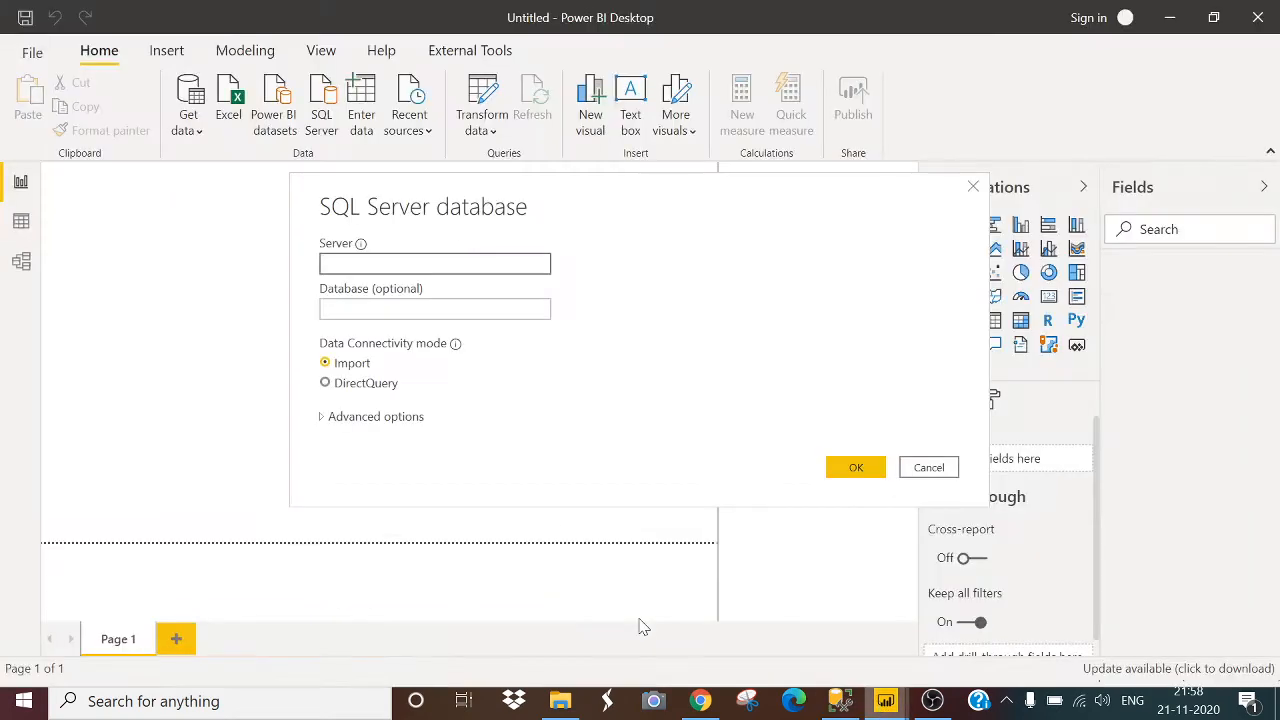
pyautogui.click(660, 632)
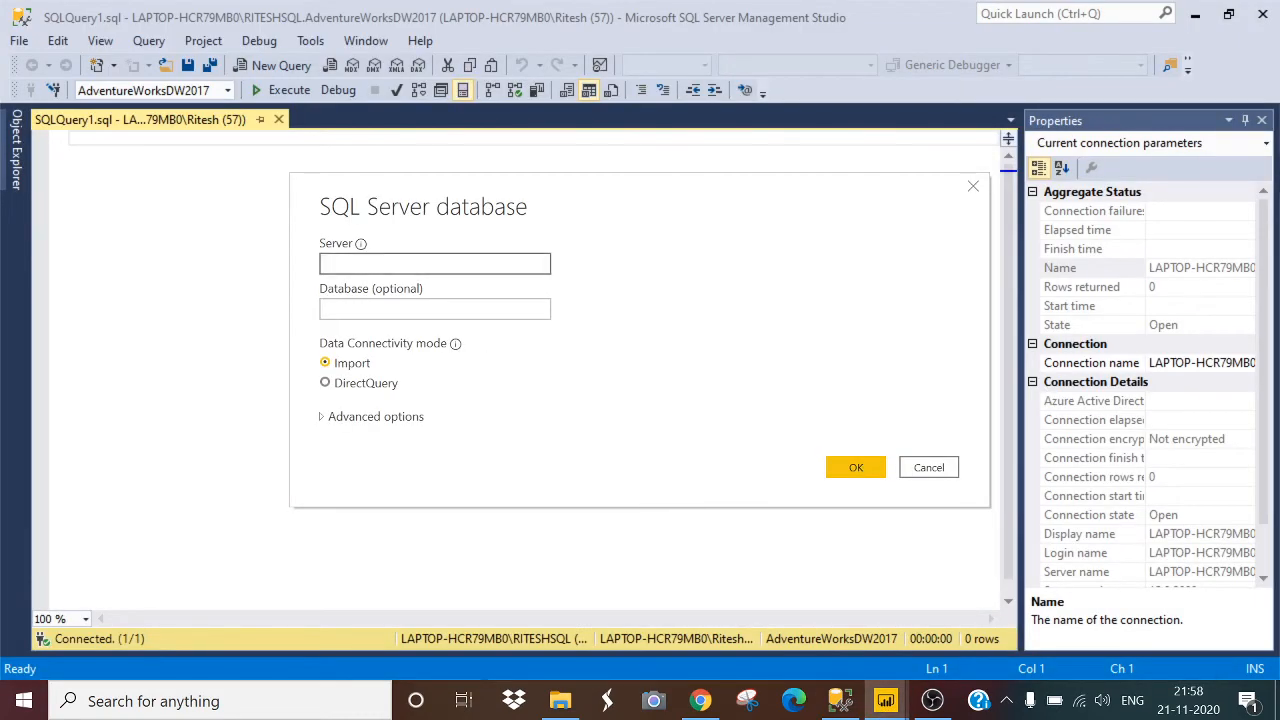
pyautogui.write('LAPTOP-HCR79MB0')
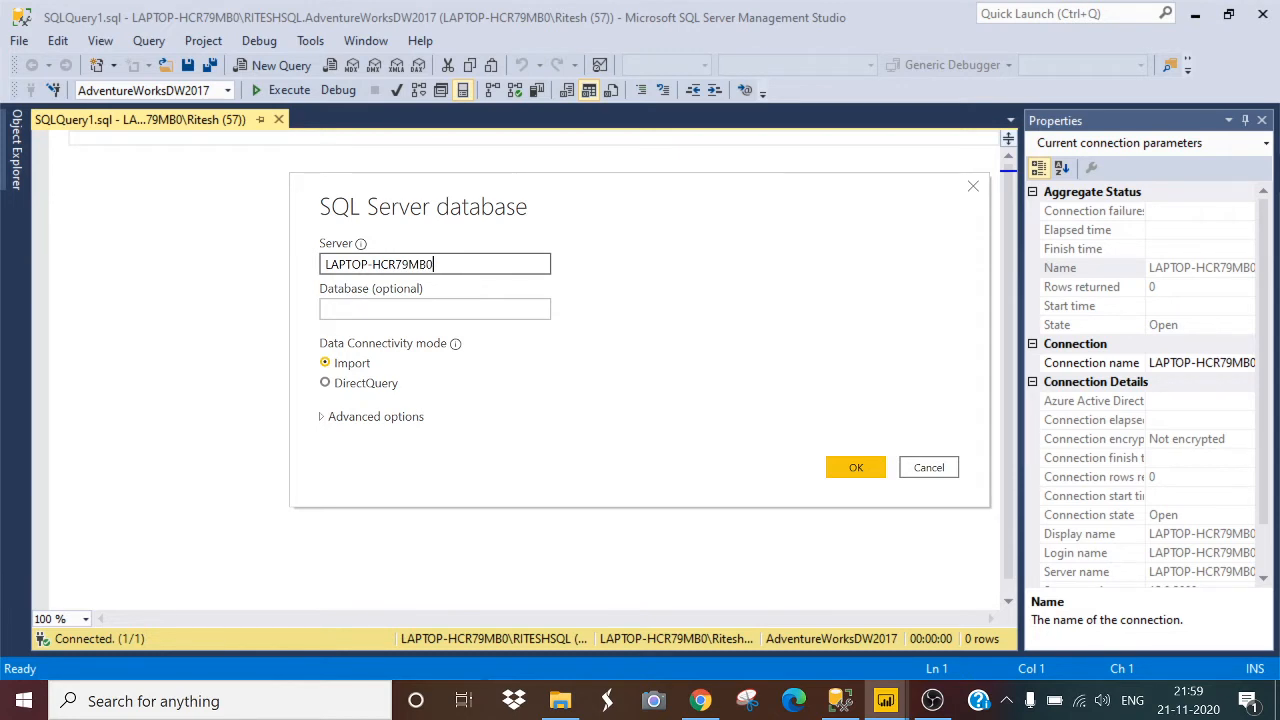
pyautogui.write('\\RITESHSQL')
# Copy the database name AdventureWorksDW2017 from Management Studio into the connection and connect in Import mode.
pyautogui.click(434, 309)
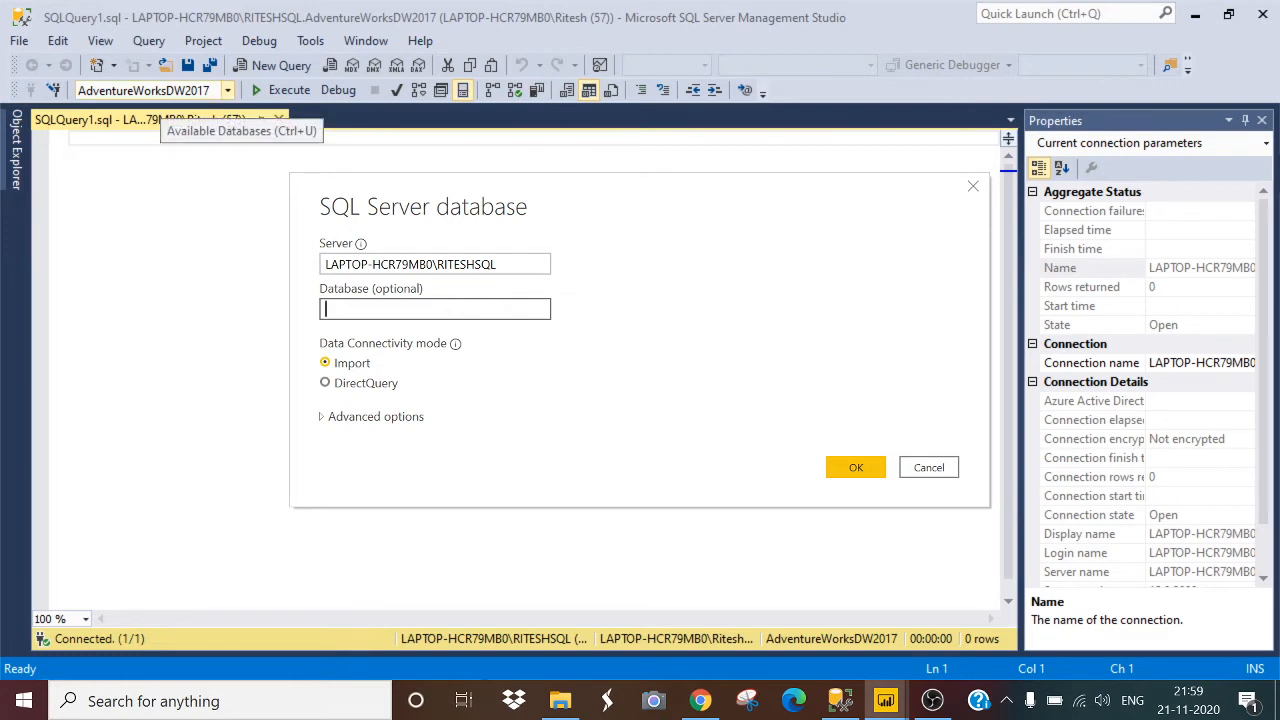
pyautogui.click(160, 92)
pyautogui.hotkey('ctrl', 'c')
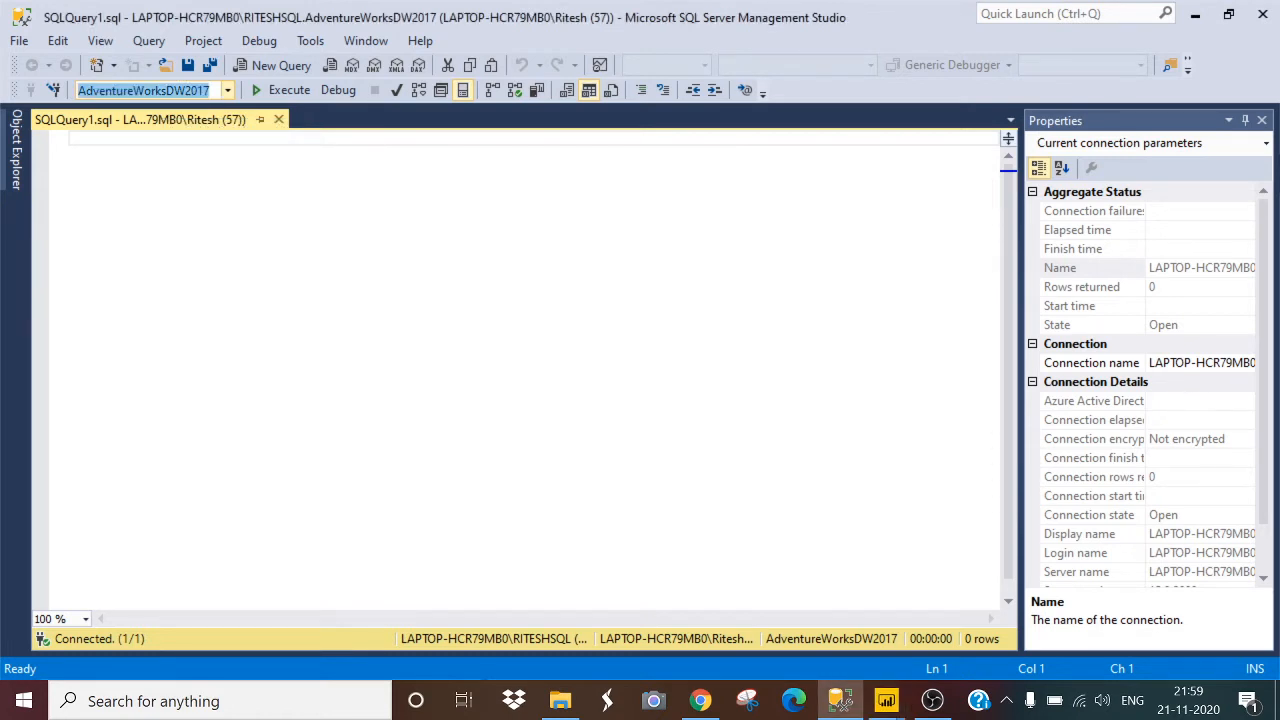
pyautogui.moveTo(886, 700)
pyautogui.click(680, 600)
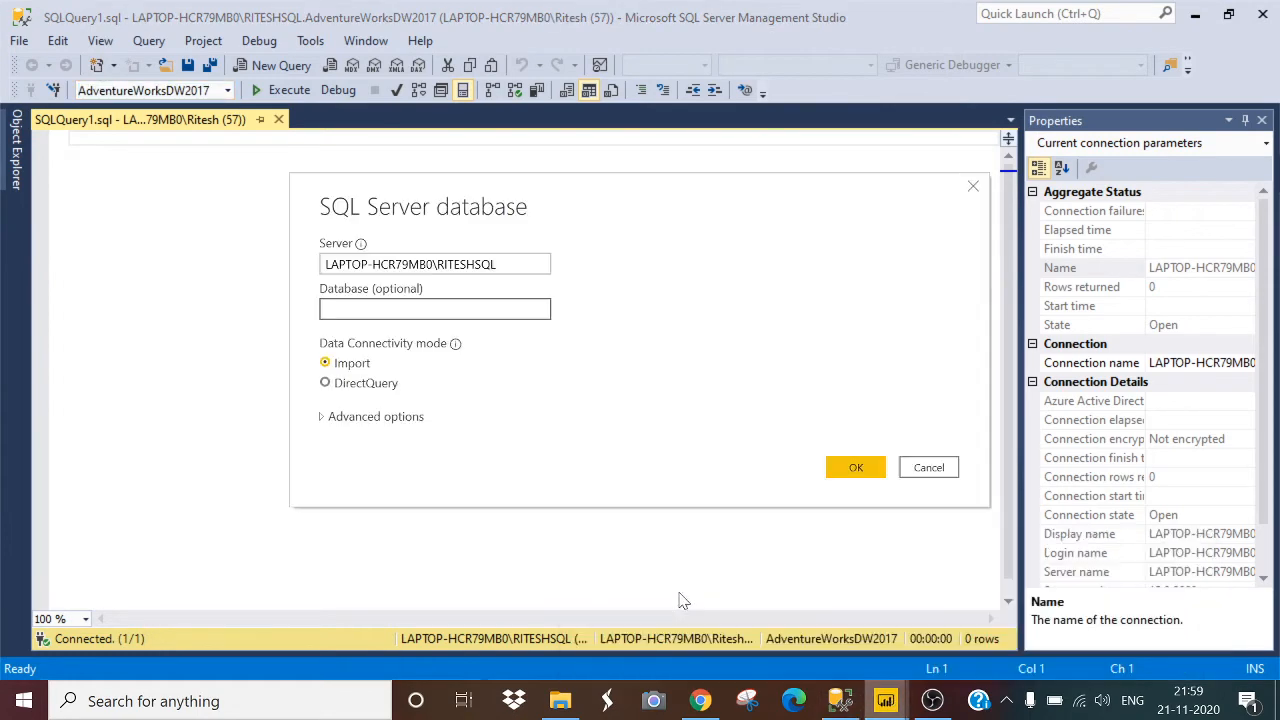
pyautogui.click(440, 309)
pyautogui.hotkey('ctrl', 'v')
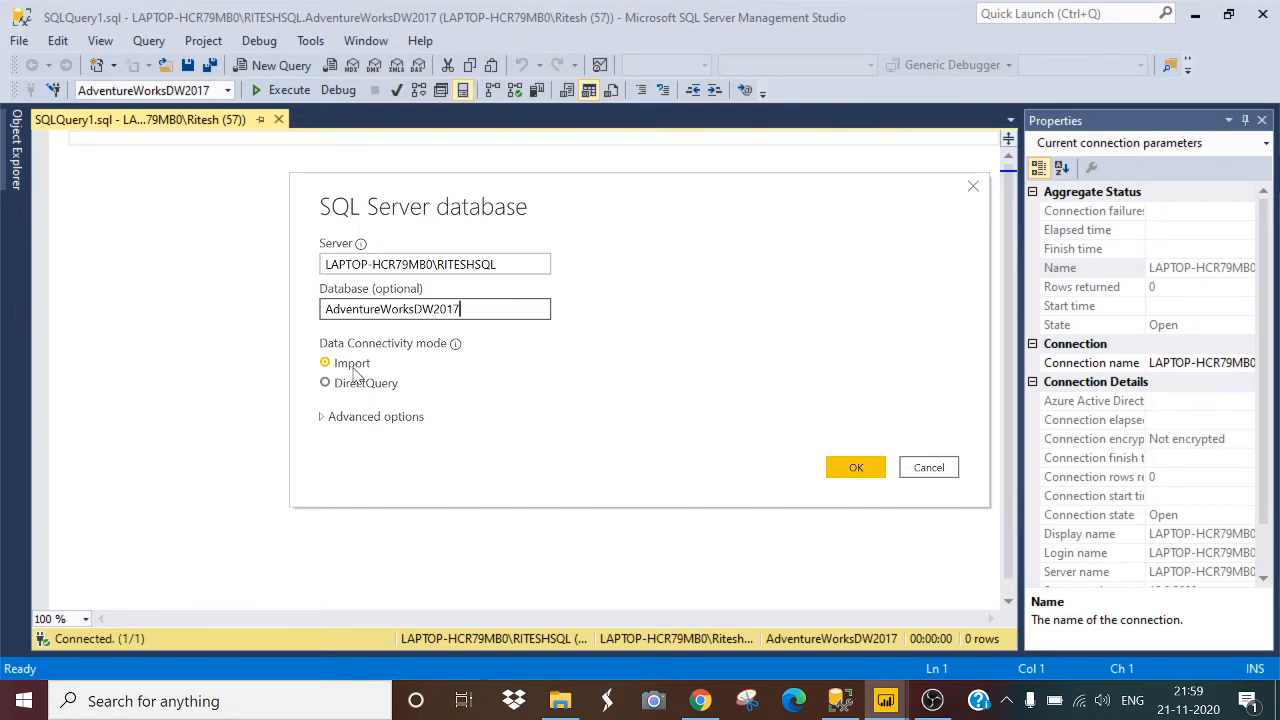
pyautogui.click(845, 472)
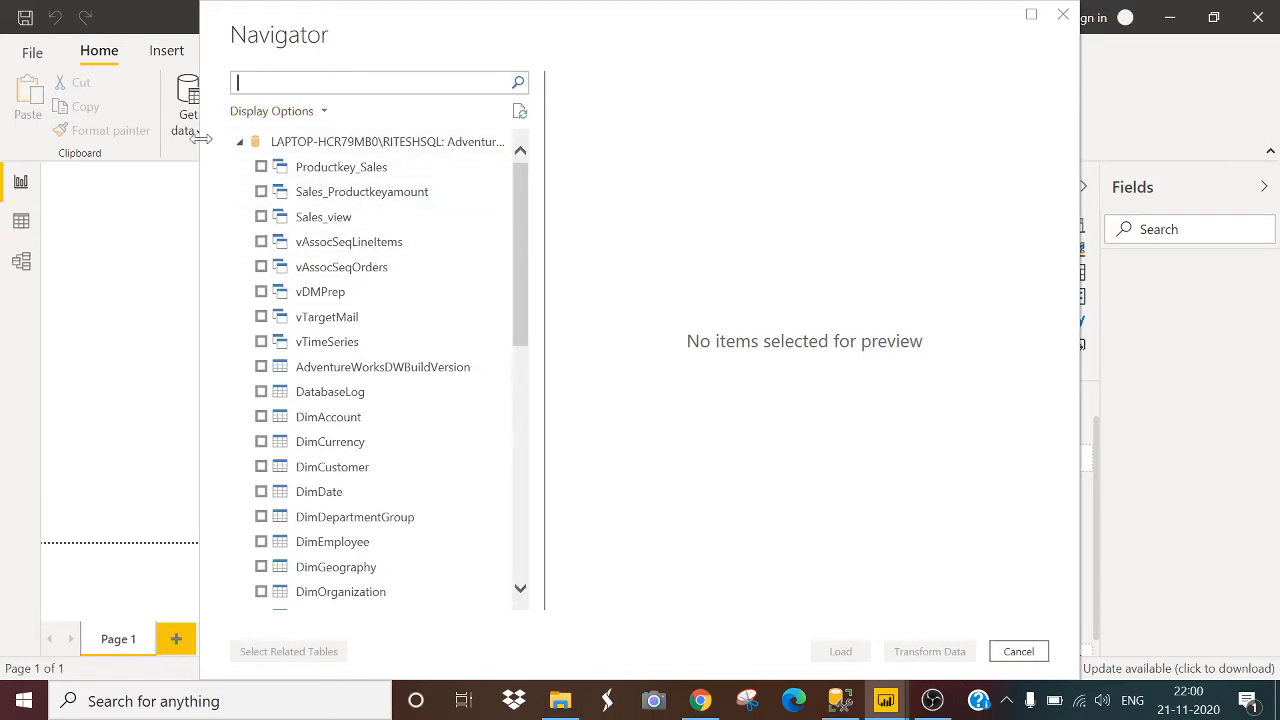
# Select the DimProduct table in the Navigator and load it into the report.
pyautogui.moveTo(521, 227); pyautogui.dragTo(528, 394)
pyautogui.click(261, 191)
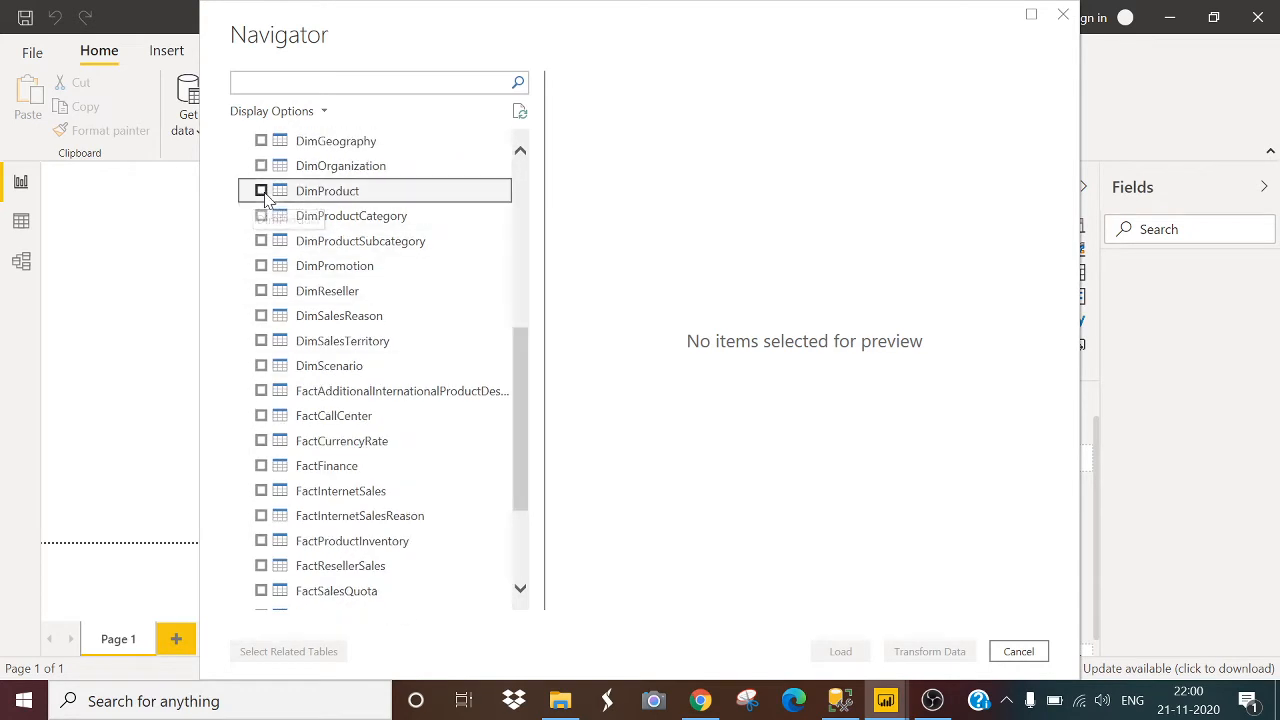
pyautogui.click(838, 651)
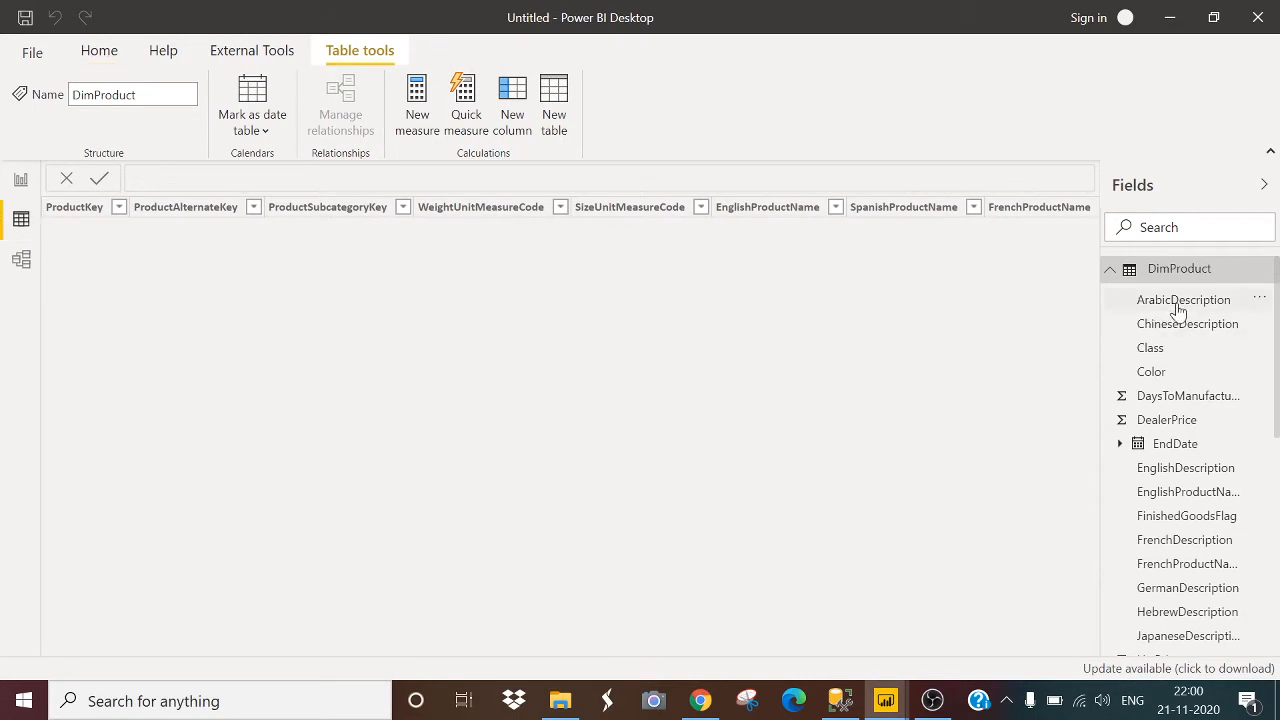
# Examine DimProduct's ArabicDescription, ChineseDescription and product name columns in data view, and return to report view.
pyautogui.click(1206, 299)
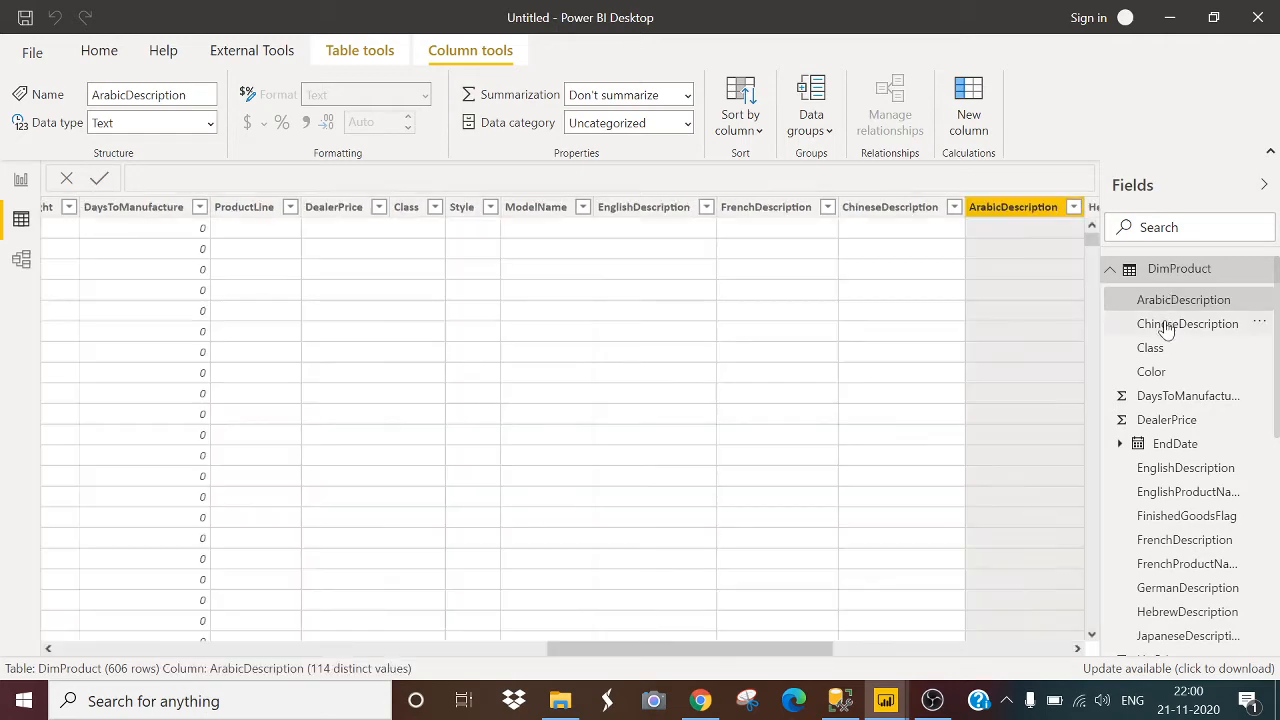
pyautogui.click(1166, 323)
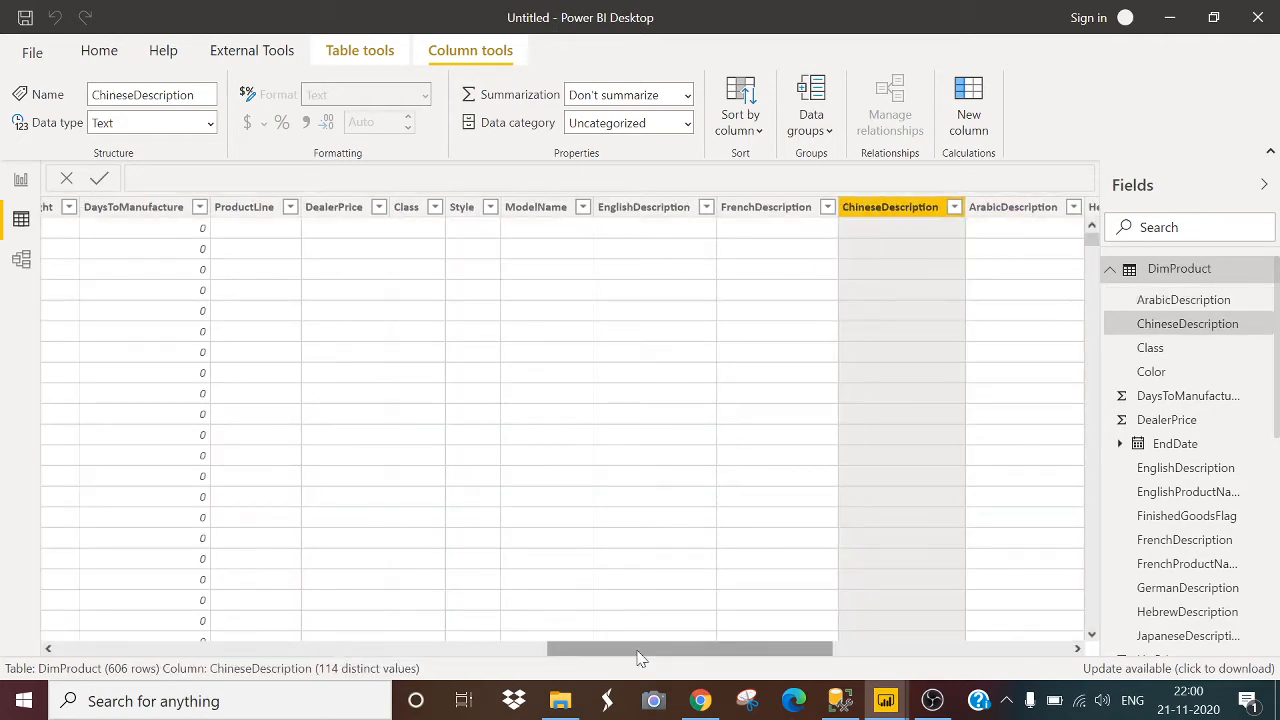
pyautogui.moveTo(640, 649); pyautogui.dragTo(210, 645)
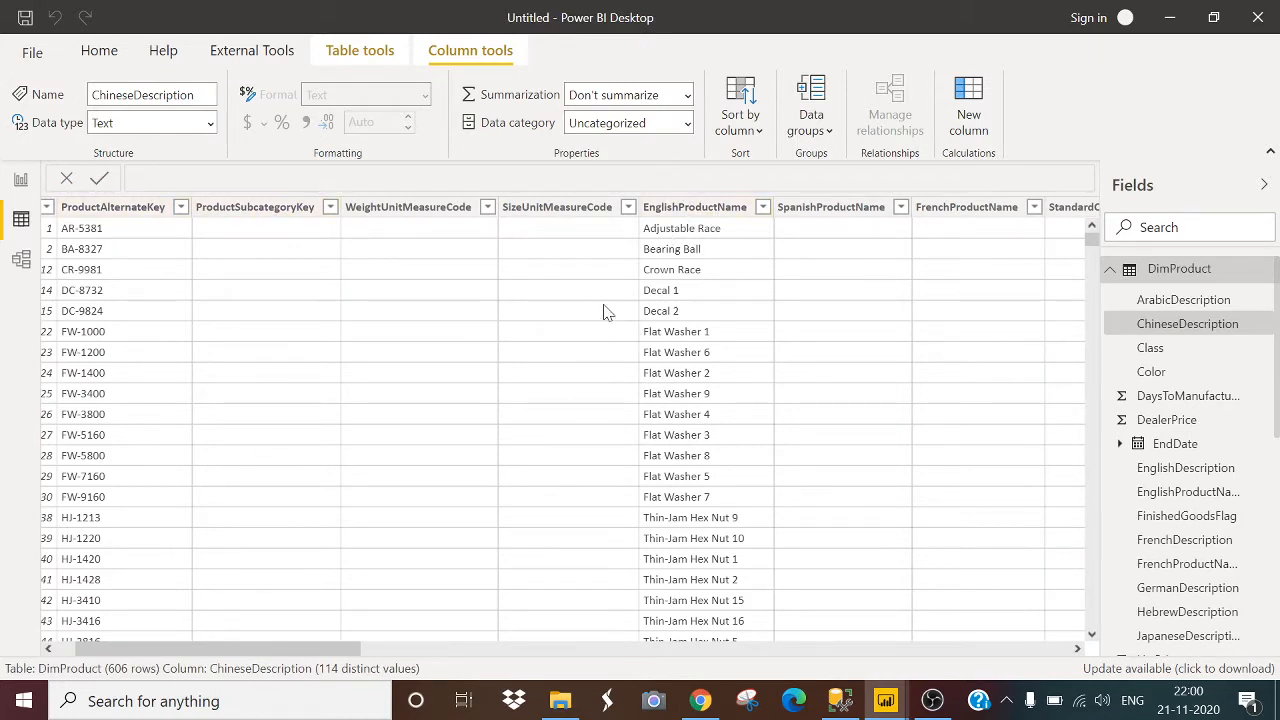
pyautogui.click(21, 183)
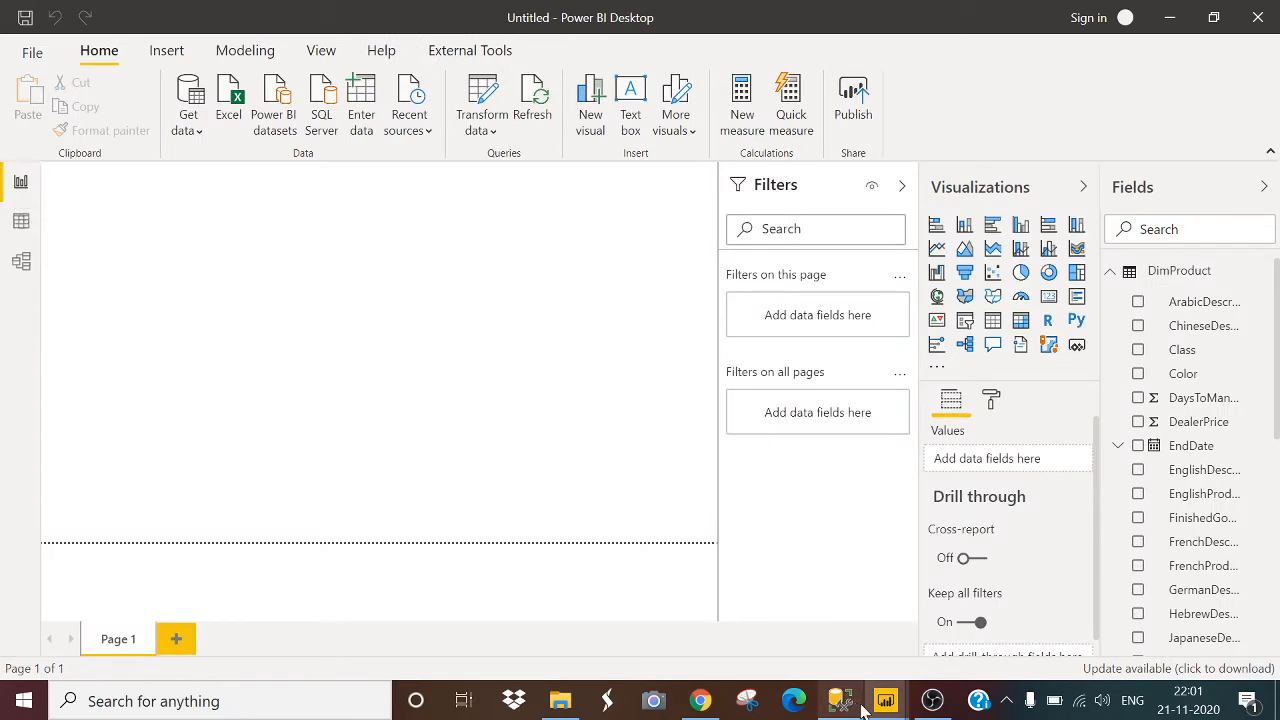
# Switch to the second, empty Power BI report and start a SQL Server connection to the same LAPTOP-HCR79MB0 instance.
pyautogui.moveTo(887, 703)
pyautogui.click(887, 627)
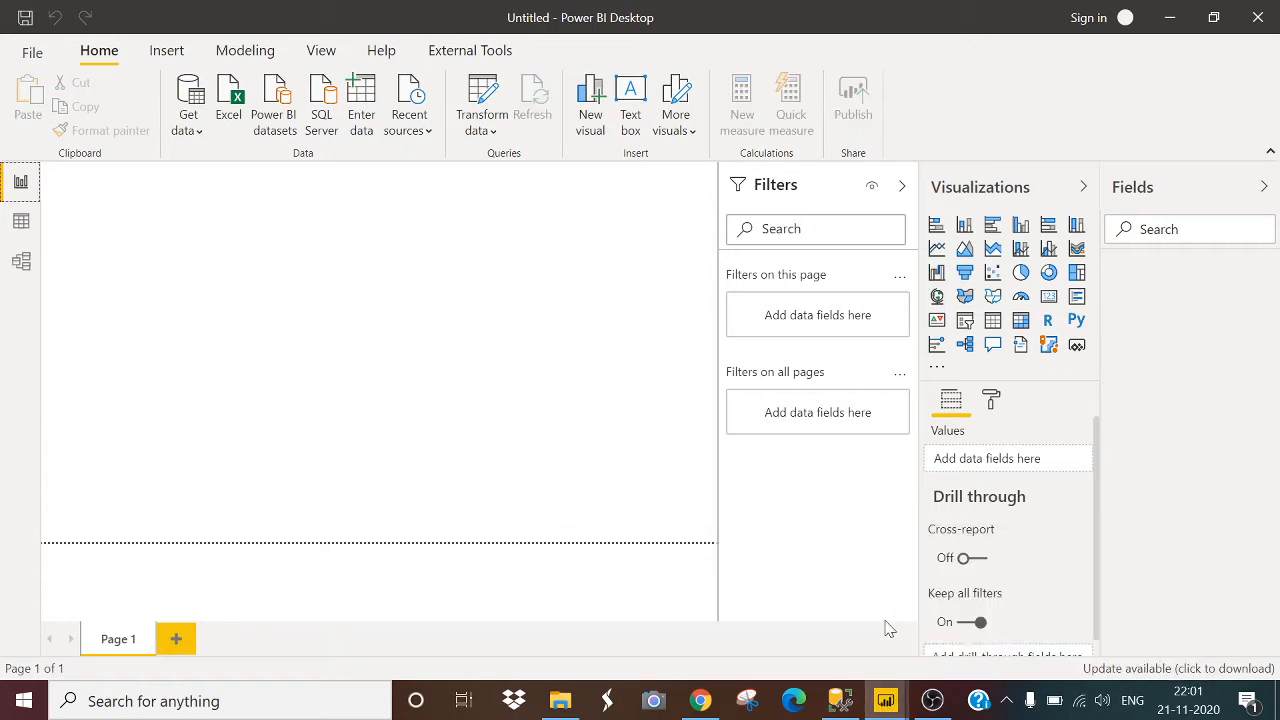
pyautogui.click(320, 117)
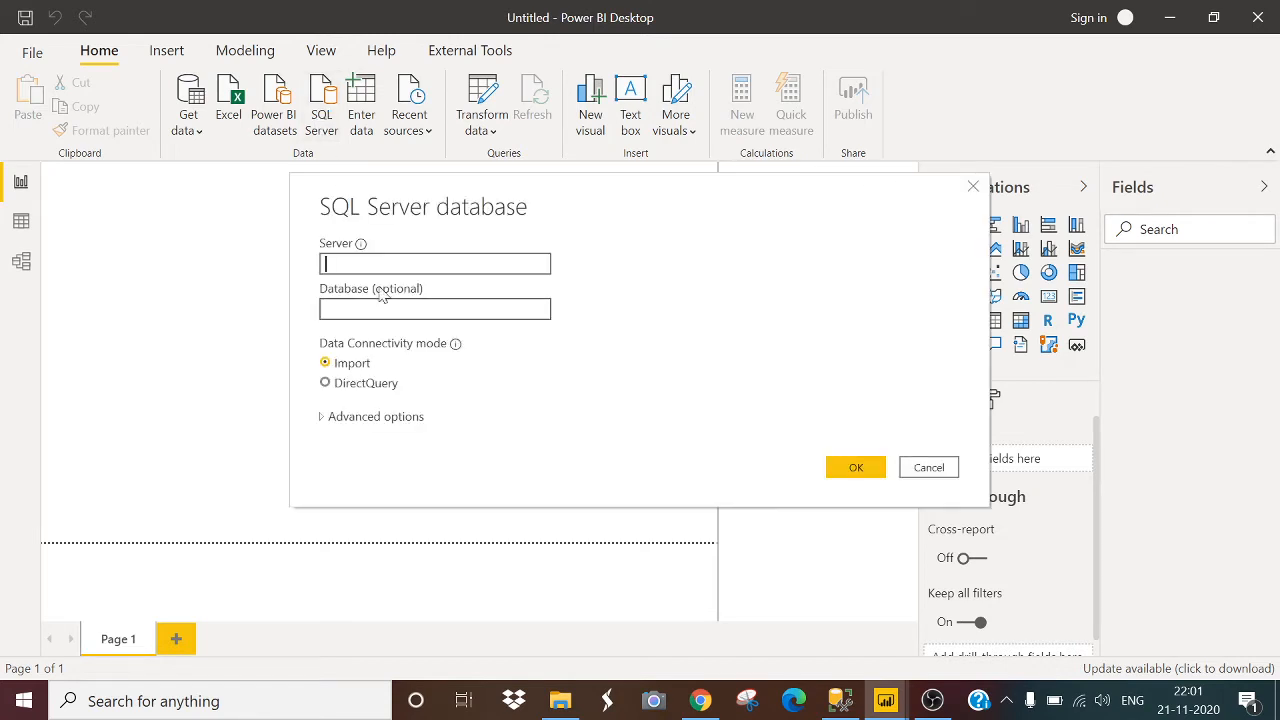
pyautogui.write('L')
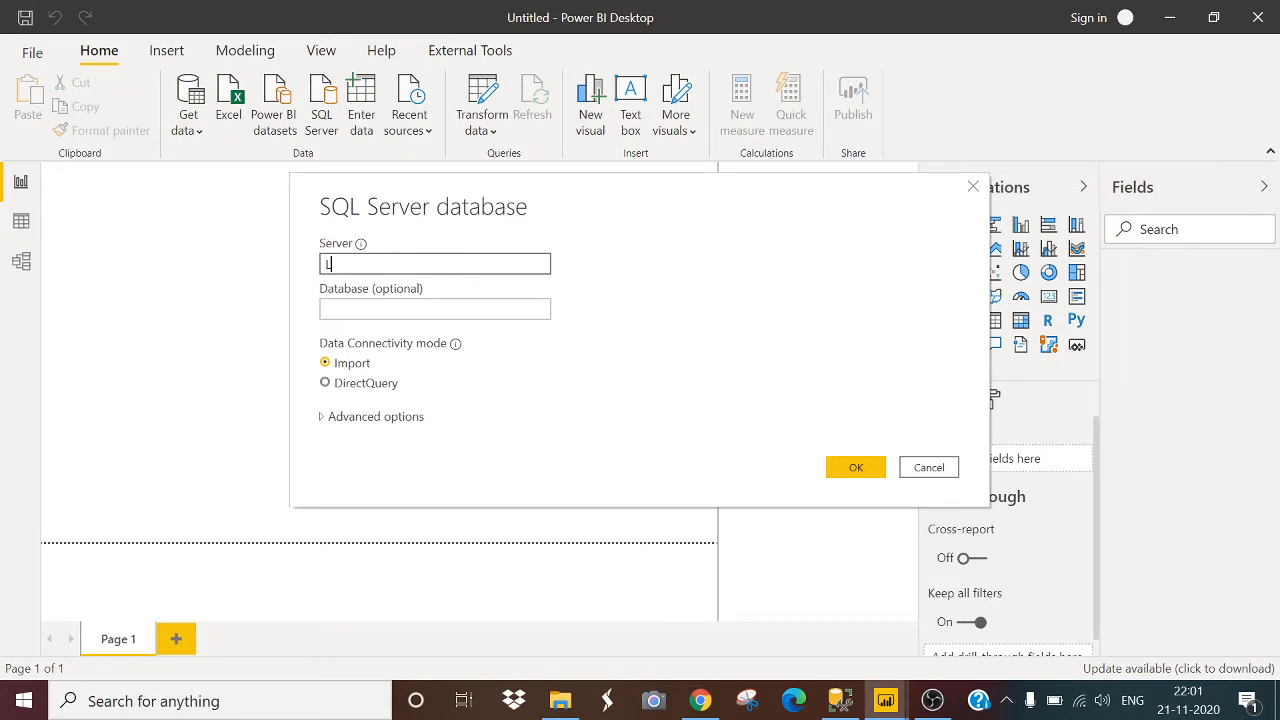
pyautogui.write('APTOP-HCR79MB0\\RITESHSQL')
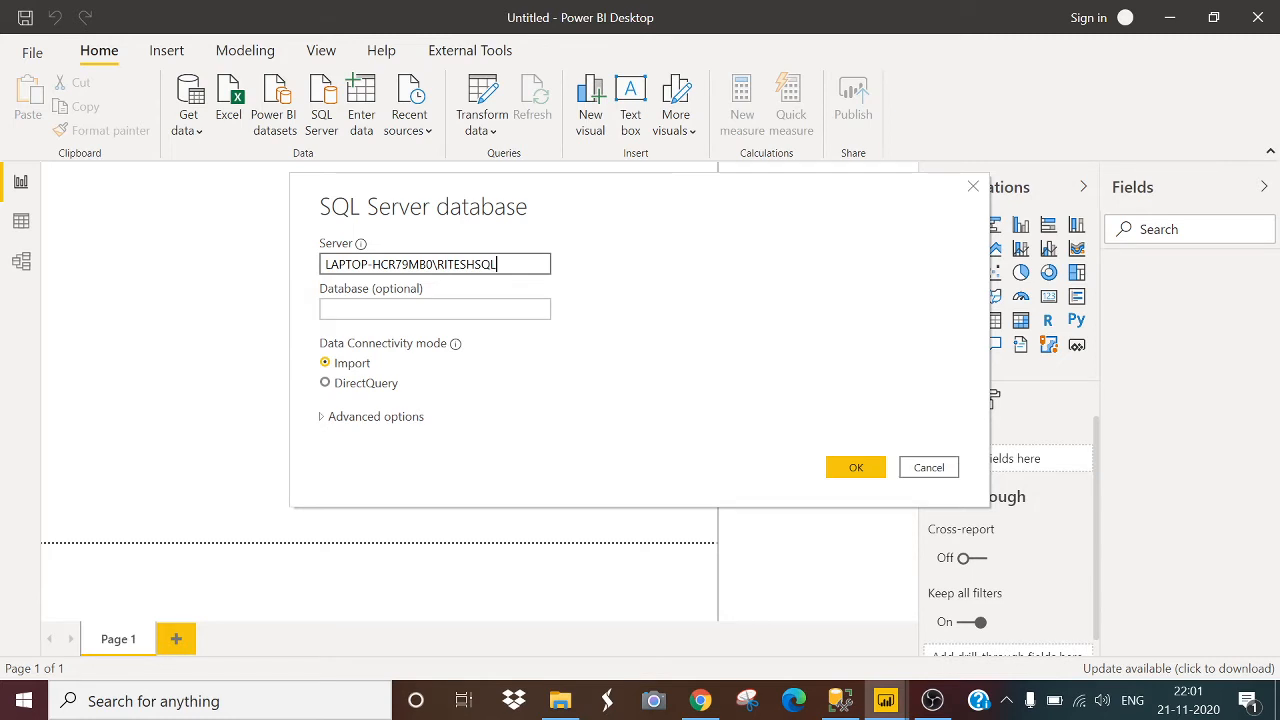
# Set the database to AdventureWorksDW2017, choose DirectQuery as the connectivity mode, and connect.
pyautogui.click(404, 309)
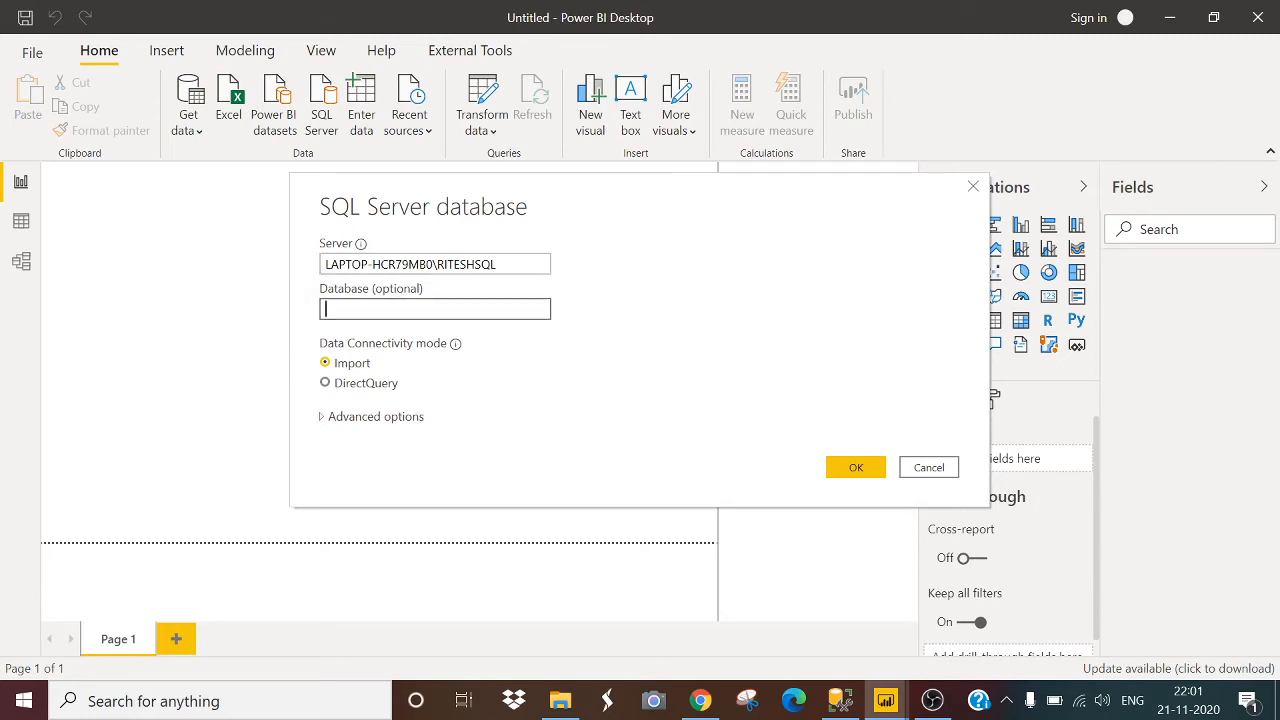
pyautogui.hotkey('ctrl', 'v')
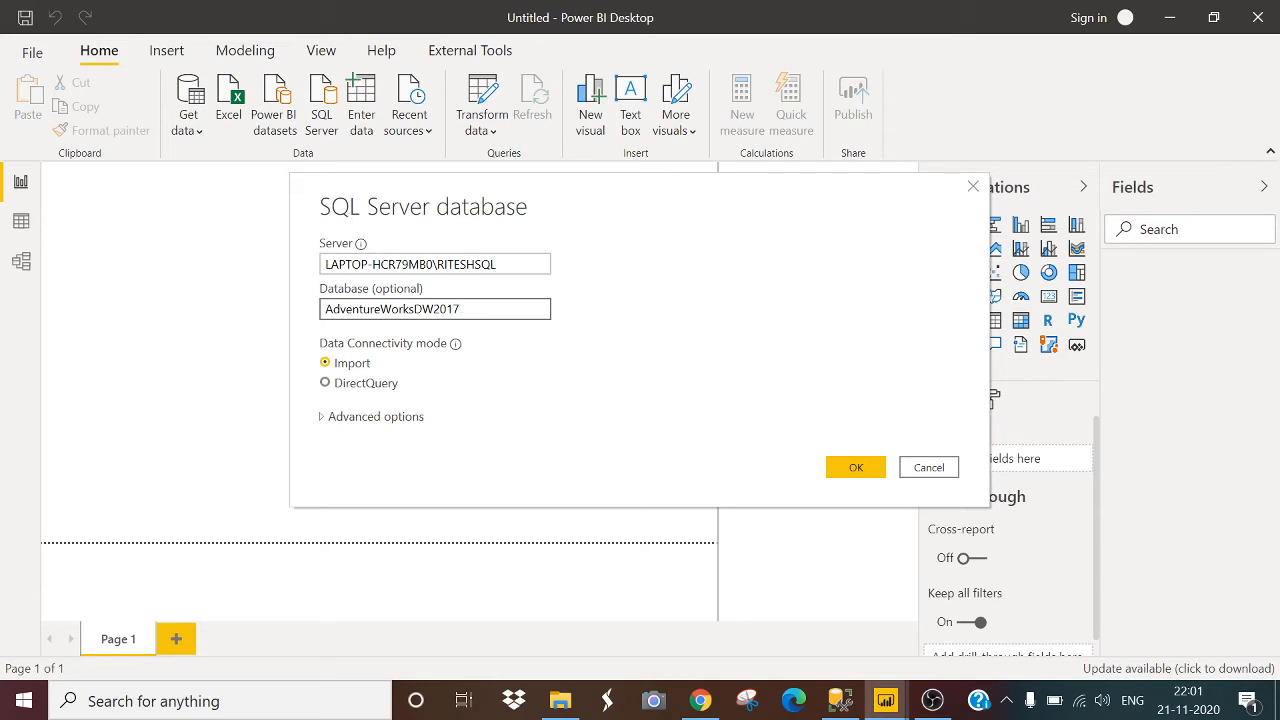
pyautogui.click(328, 388)
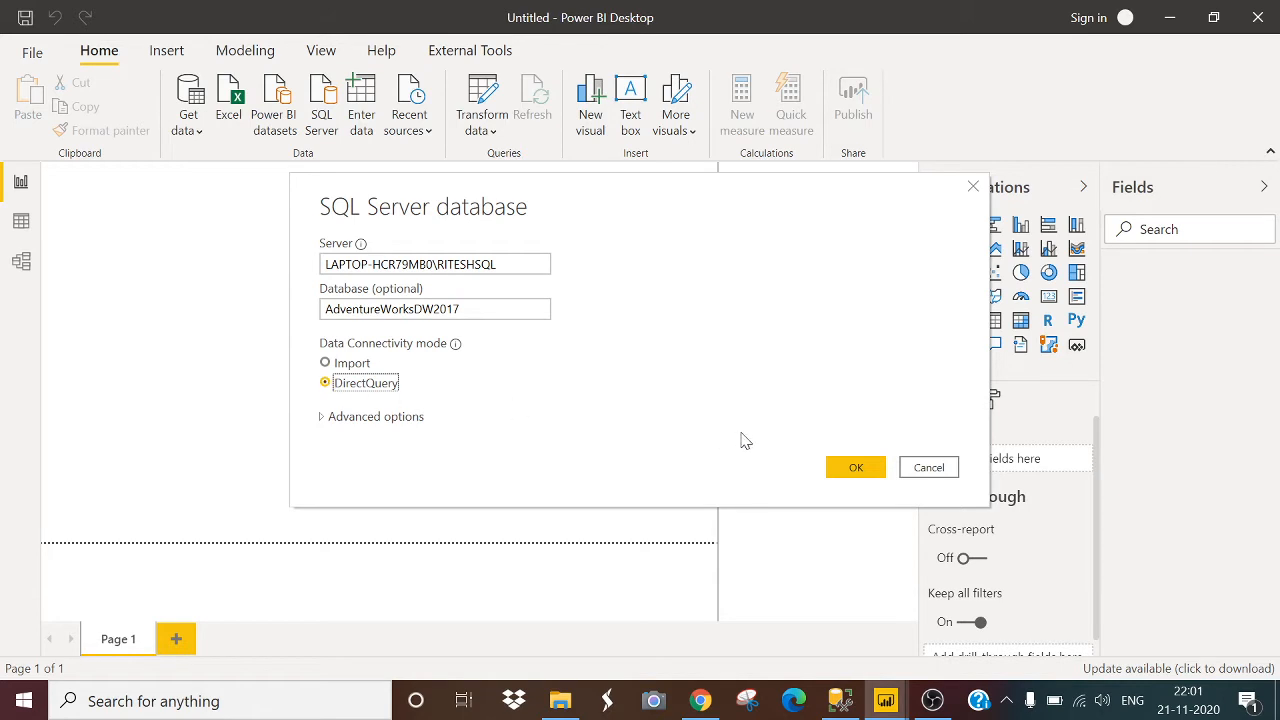
pyautogui.click(849, 466)
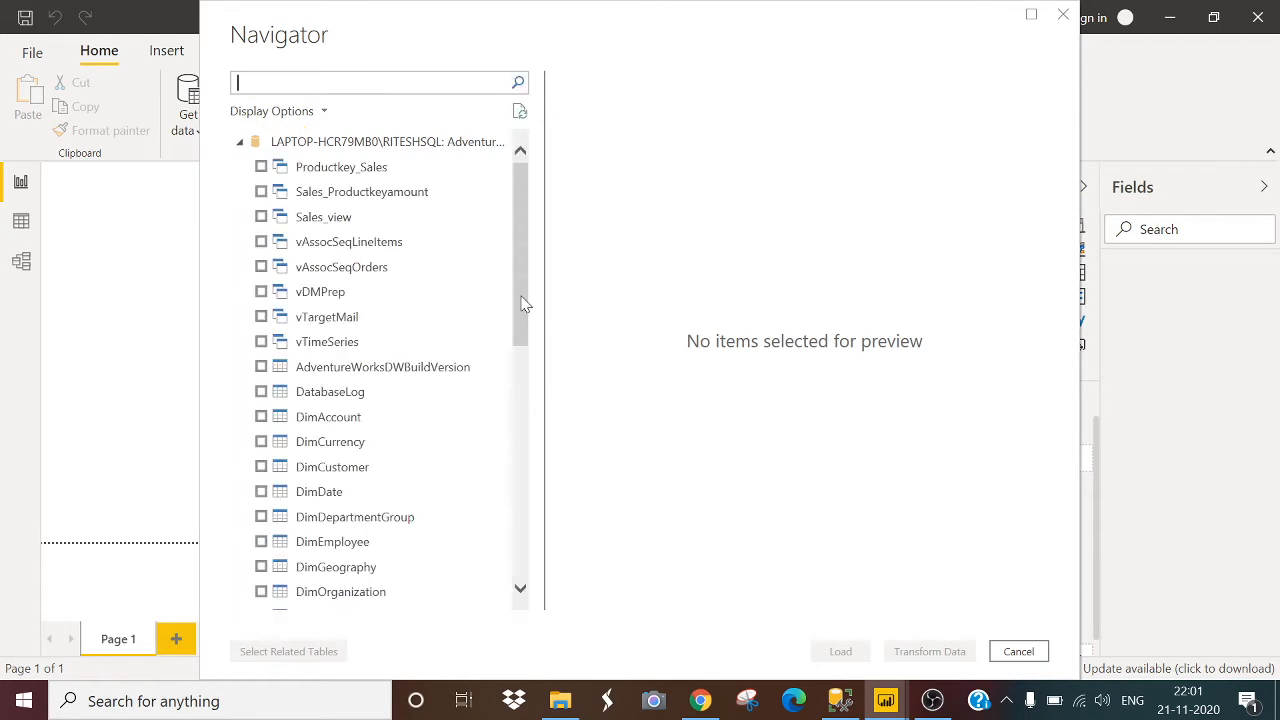
# Select DimProduct among the database tables and load it through the DirectQuery connection.
pyautogui.moveTo(523, 277); pyautogui.dragTo(527, 314)
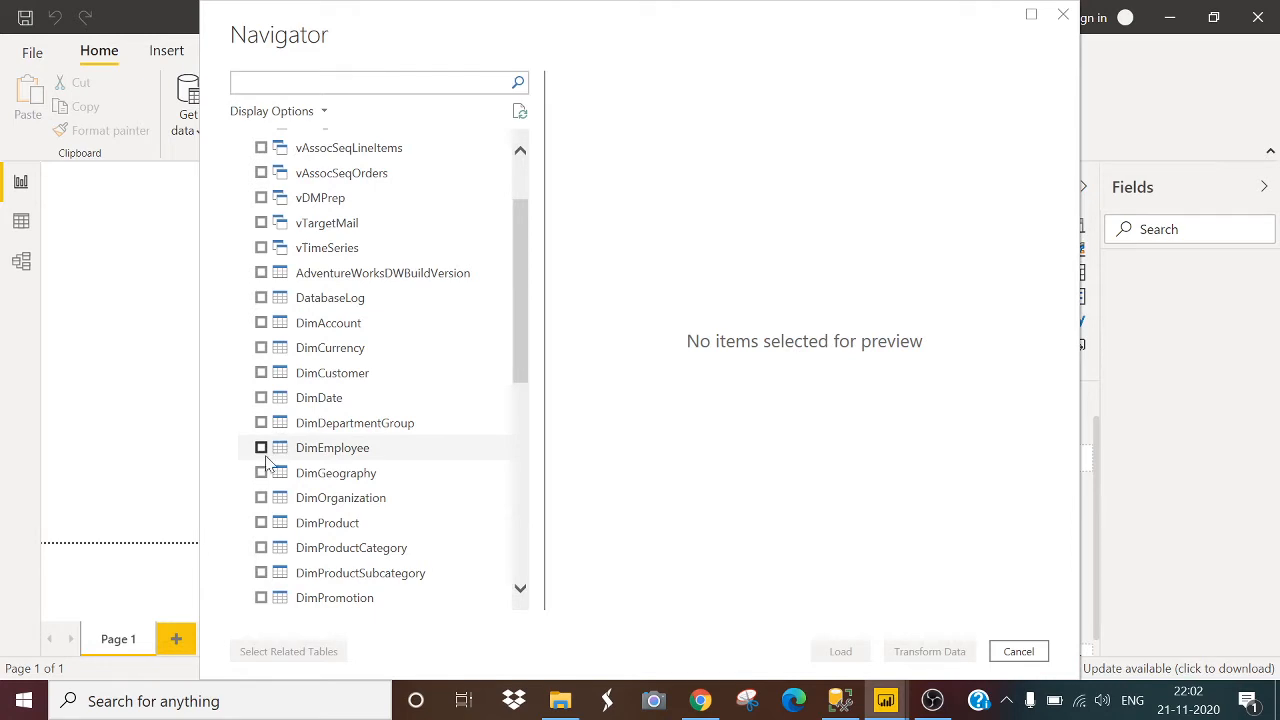
pyautogui.scroll(-2, 265, 470)
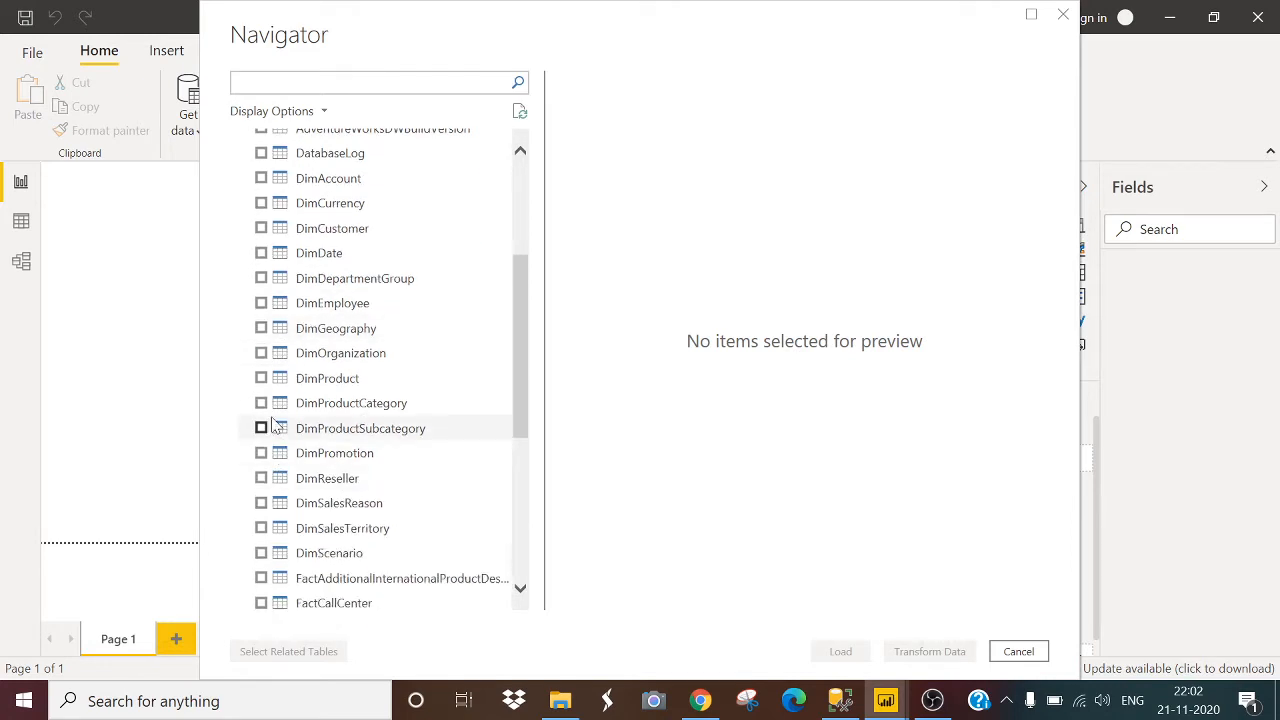
pyautogui.click(261, 378)
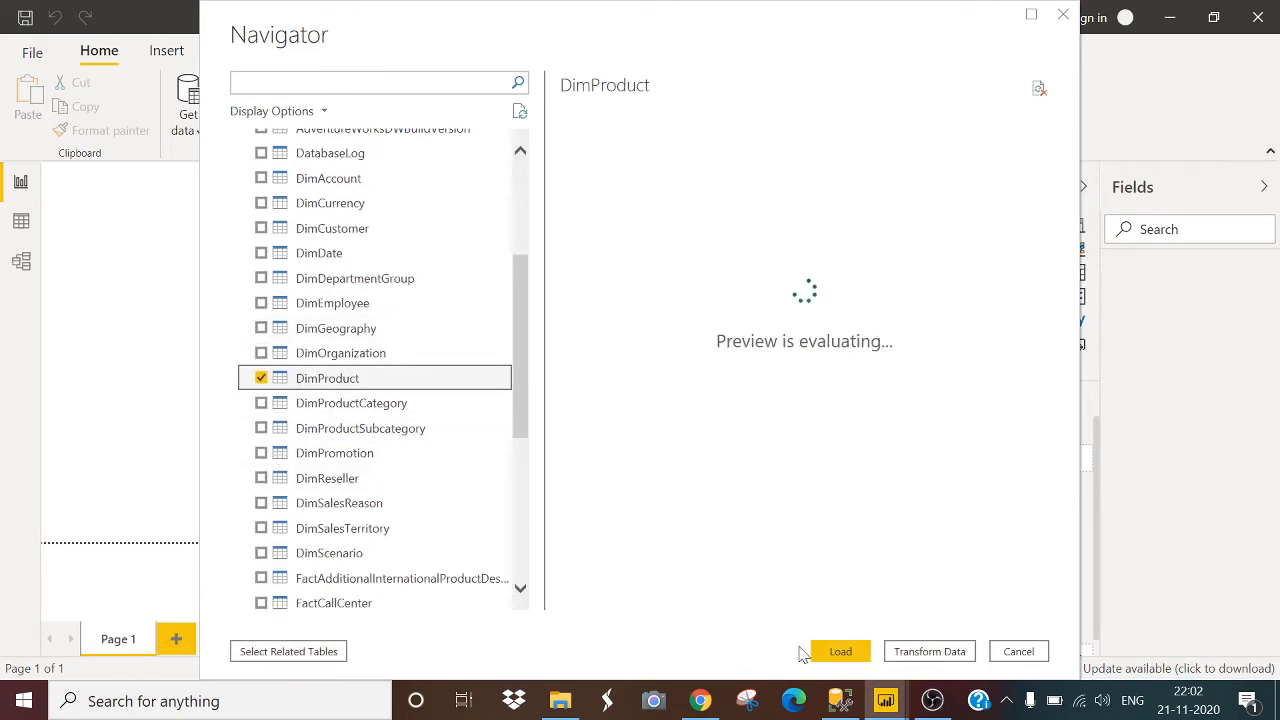
pyautogui.click(838, 652)
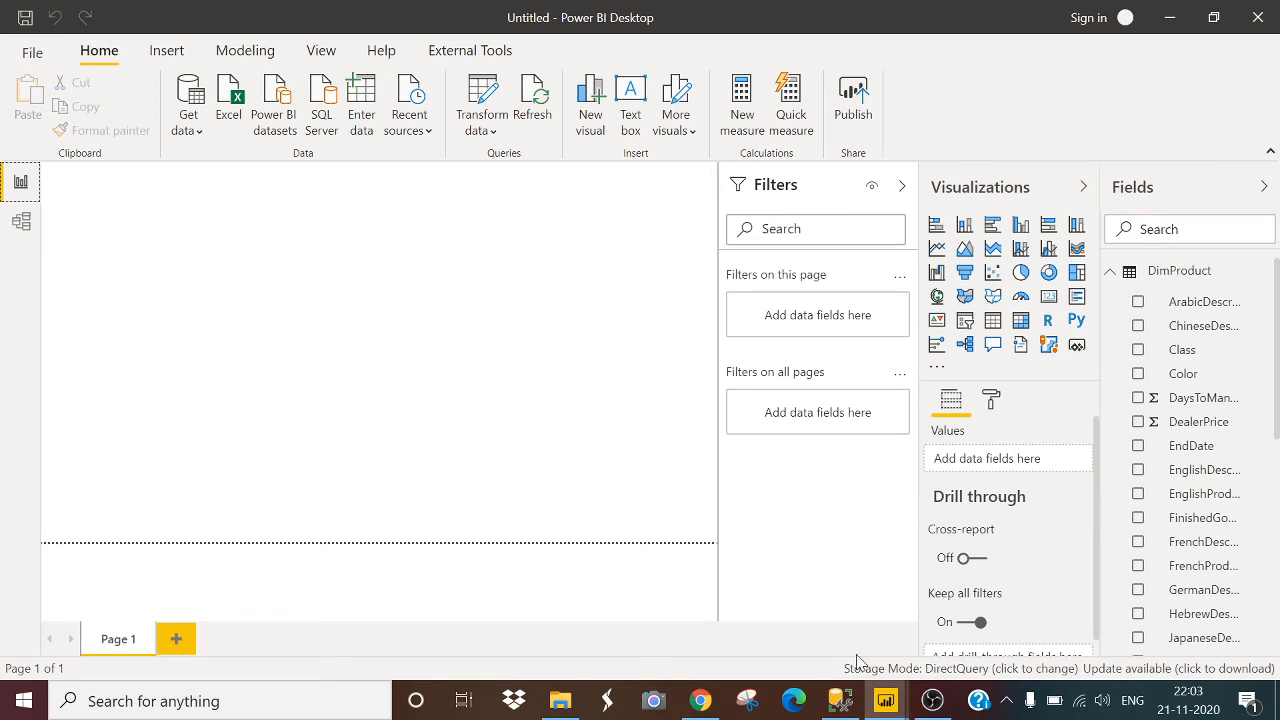
# Switch to the Import-mode report, check DimProduct's storage mode, and view its rows in data view.
pyautogui.moveTo(886, 700)
pyautogui.click(722, 628)
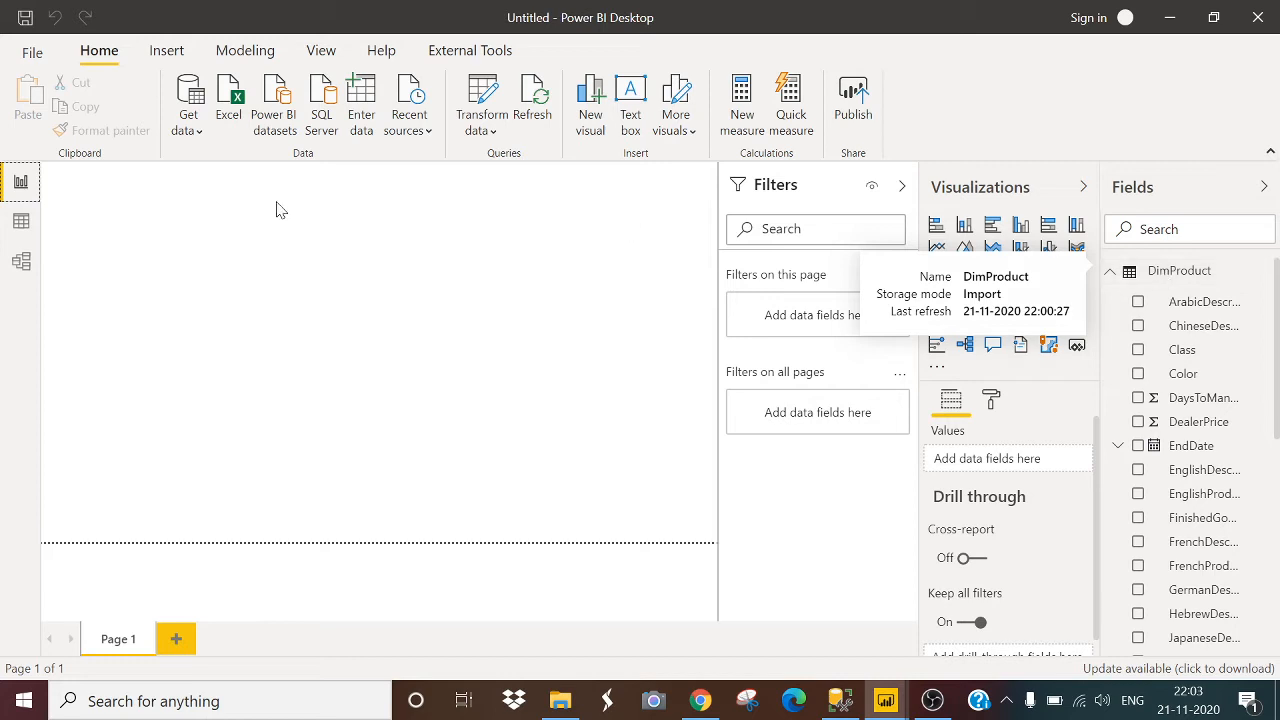
pyautogui.click(21, 220)
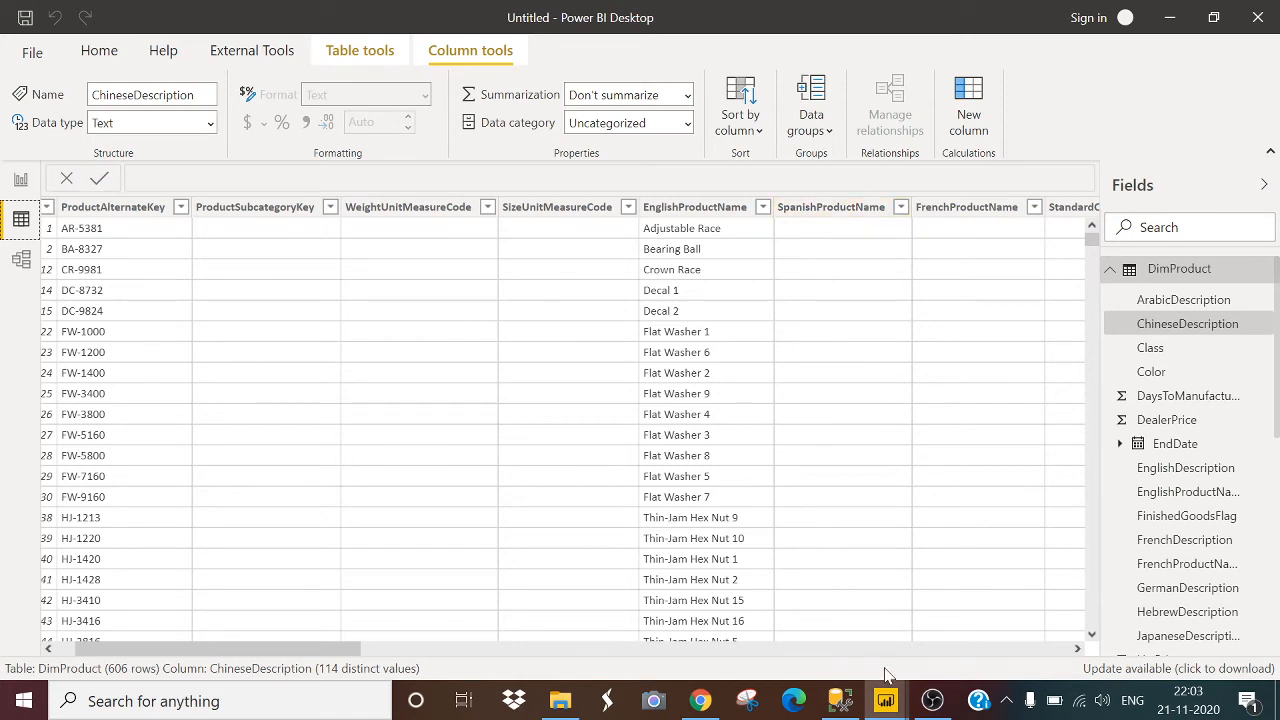
# Switch back to the DirectQuery report and examine DimProduct's storage details and the available report and model views.
pyautogui.moveTo(888, 700)
pyautogui.click(897, 632)
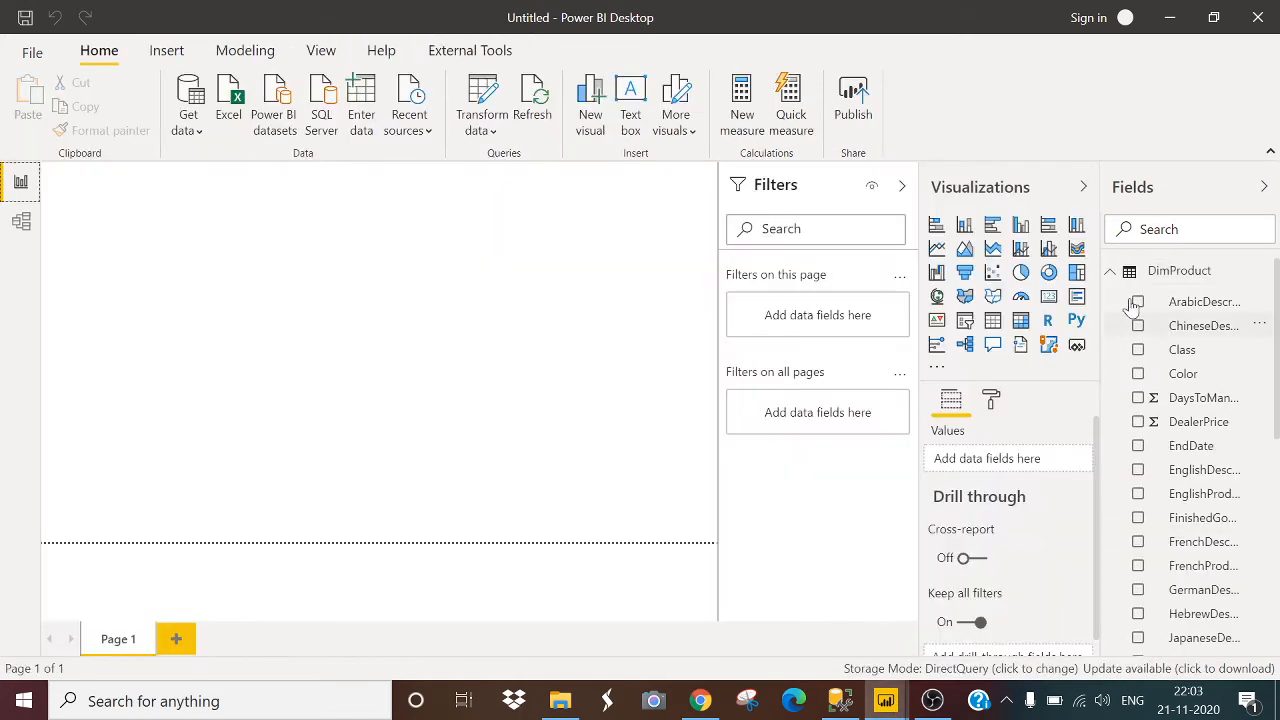
pyautogui.moveTo(1178, 283)
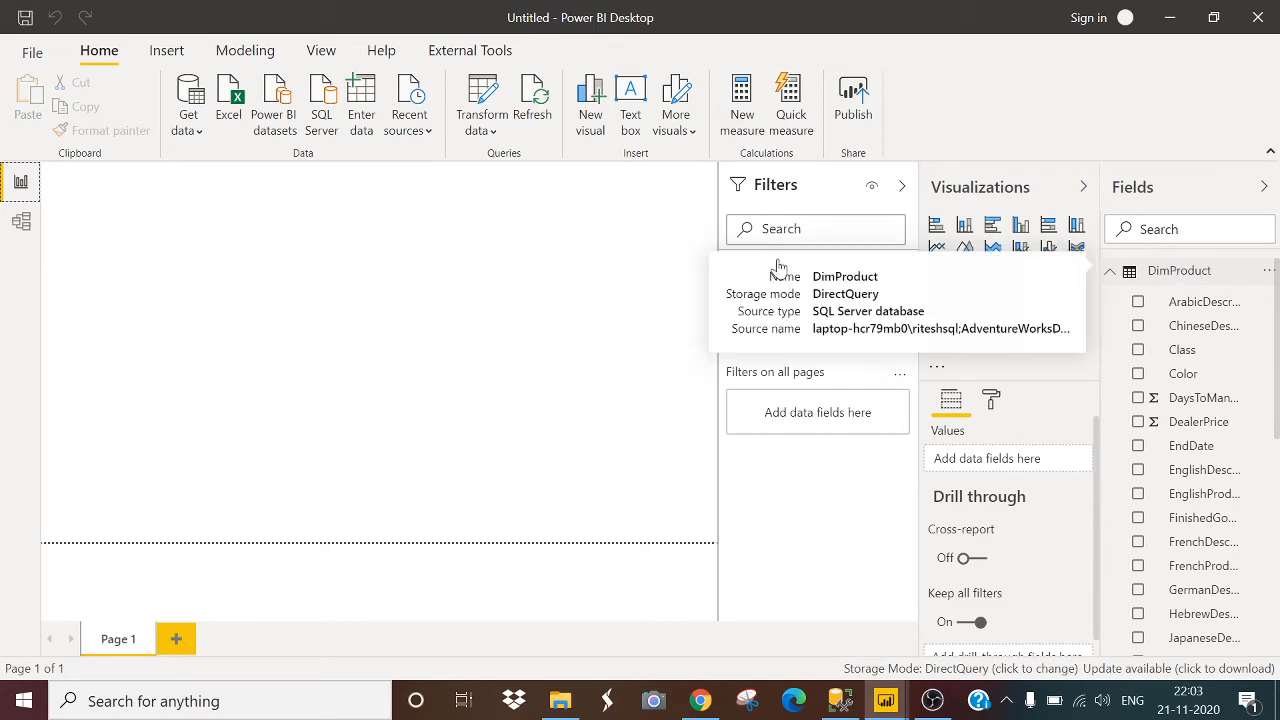
pyautogui.click(25, 225)
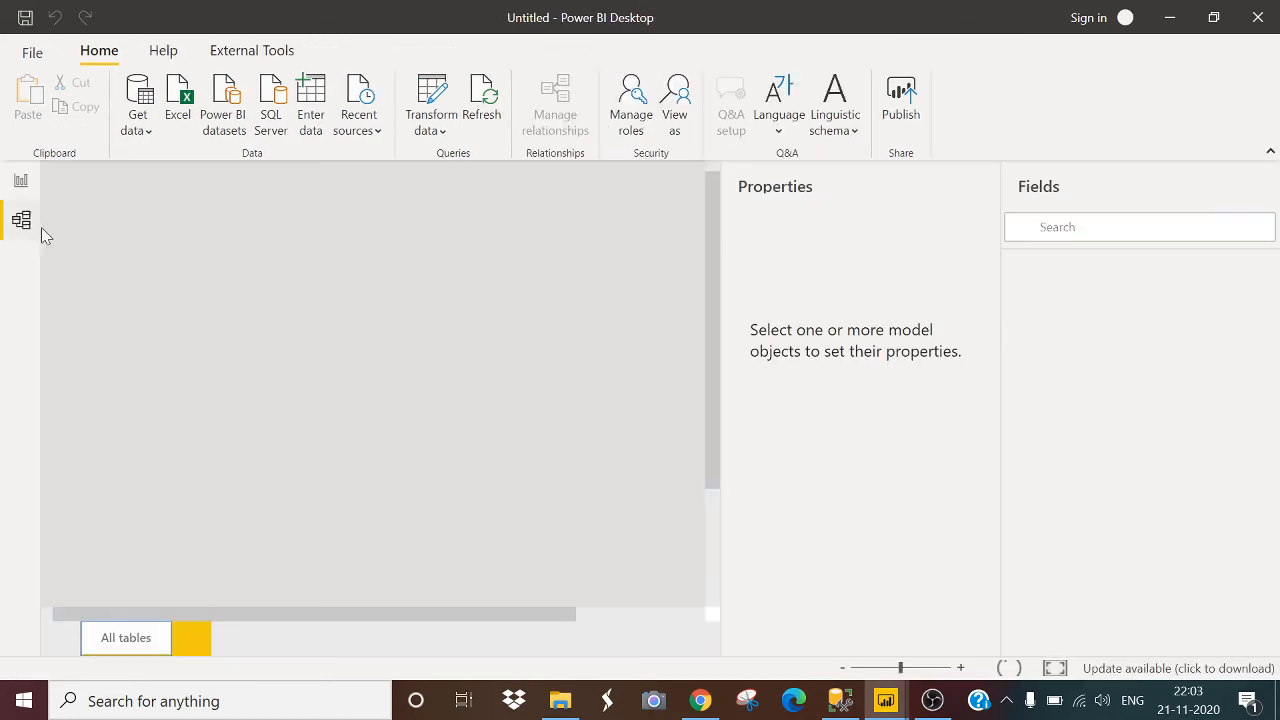
pyautogui.click(21, 181)
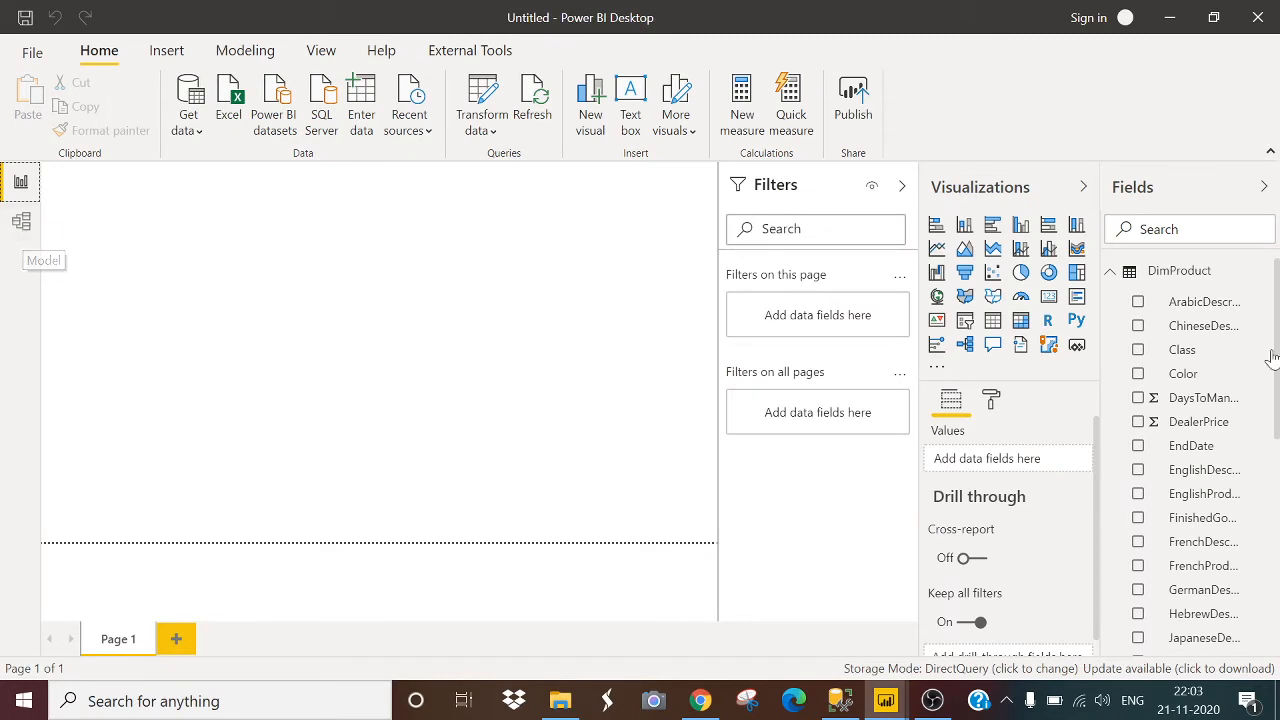
pyautogui.moveTo(1163, 280)
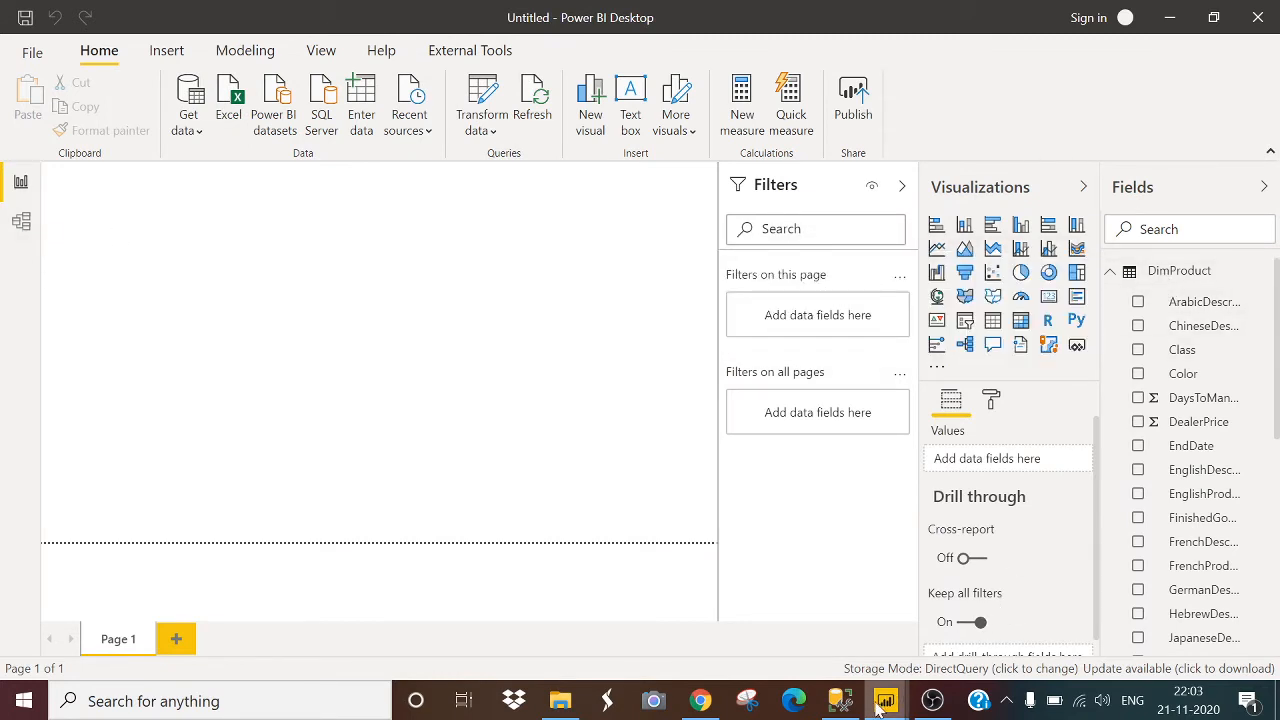
# Switch between the Import and DirectQuery reports and compare the storage details of DimProduct in each.
pyautogui.moveTo(886, 701)
pyautogui.click(760, 640)
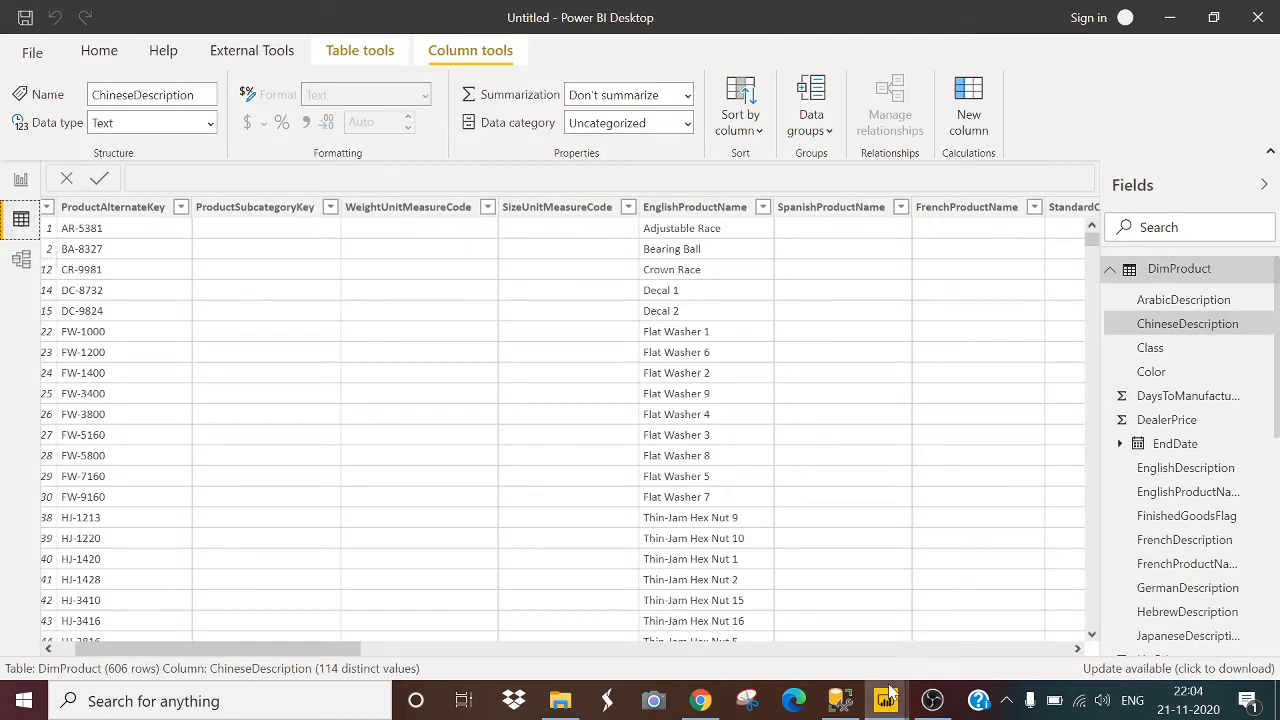
pyautogui.moveTo(886, 701)
pyautogui.click(910, 615)
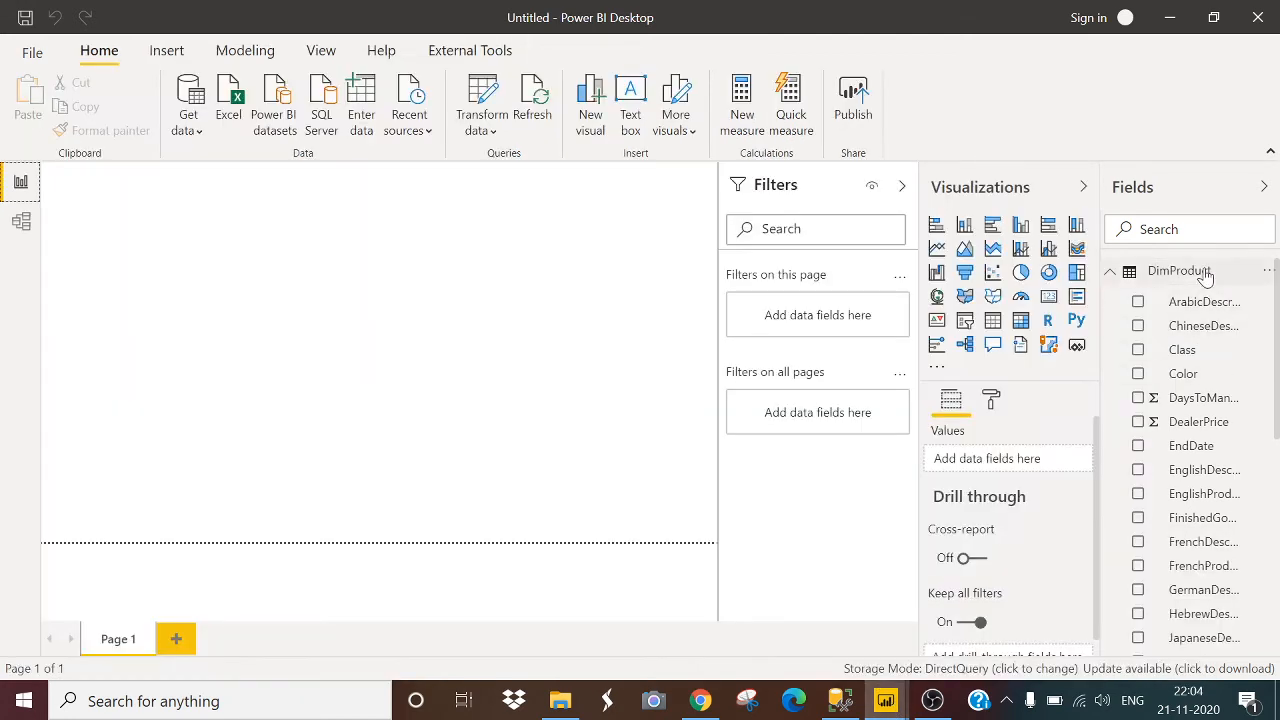
pyautogui.moveTo(1205, 277)
pyautogui.moveTo(886, 700)
pyautogui.click(634, 614)
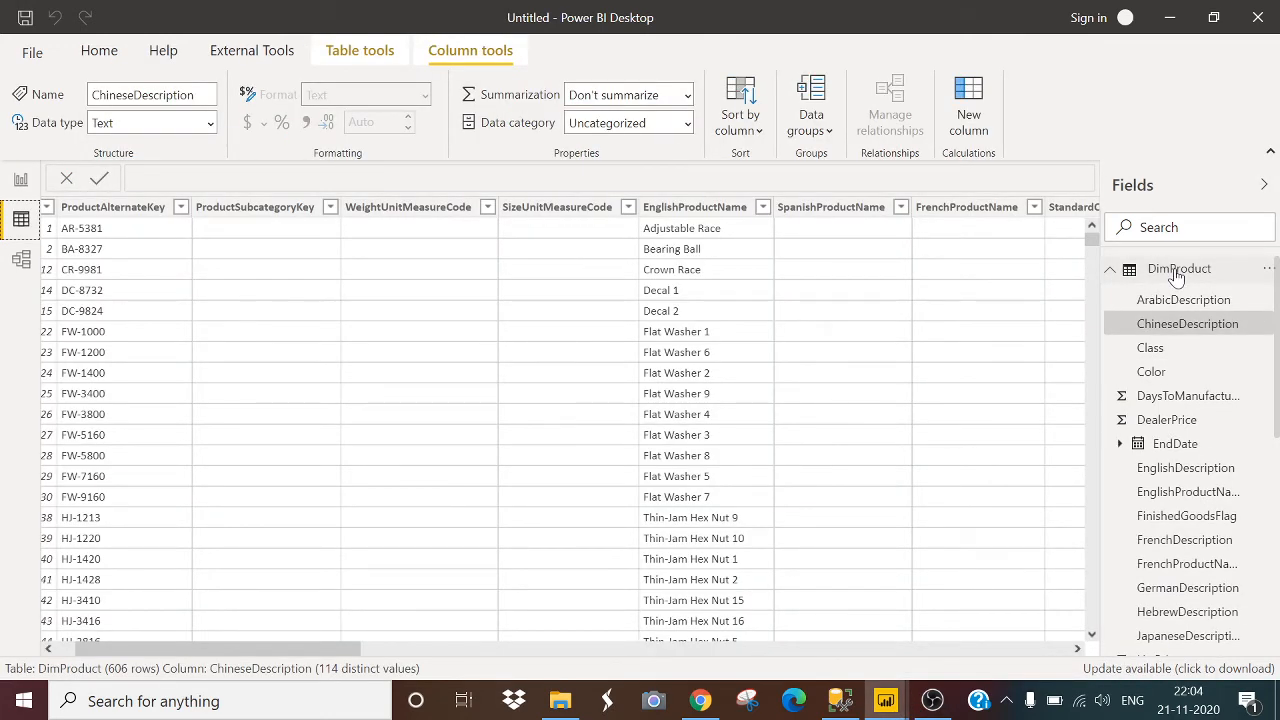
pyautogui.moveTo(1176, 278)
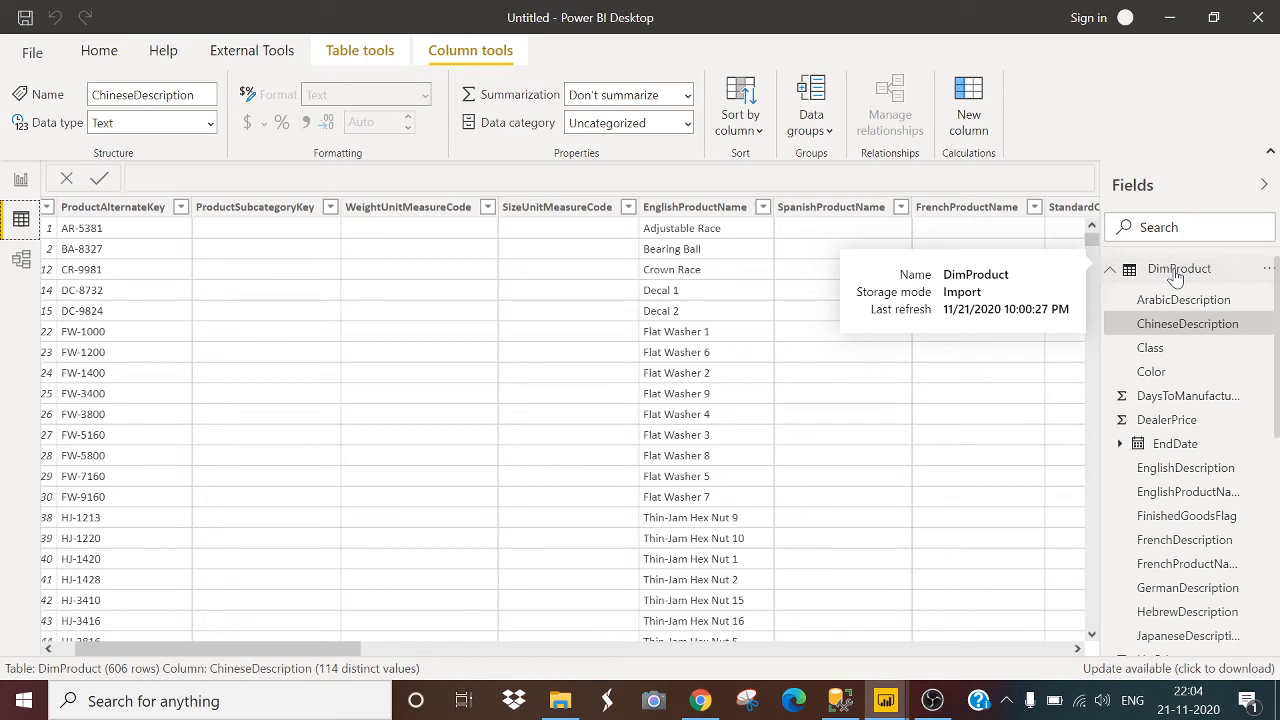
# Switch to the third report with the open SQL Server database connection and enter the laptop's SQL Server instance name as the server.
pyautogui.moveTo(900, 708)
pyautogui.click(1024, 580)
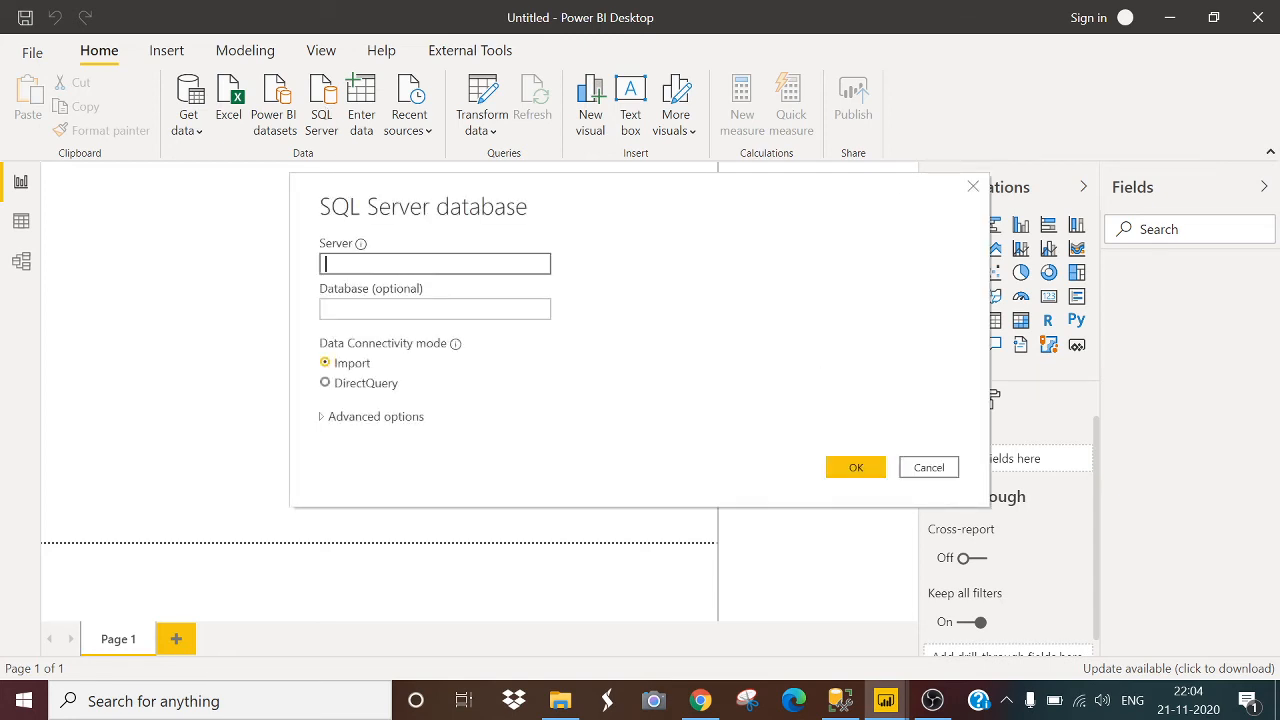
pyautogui.write('LAPTOP-HCR79MB')
pyautogui.write('O')
pyautogui.press('BackSpace')
pyautogui.write('0\\RITES')
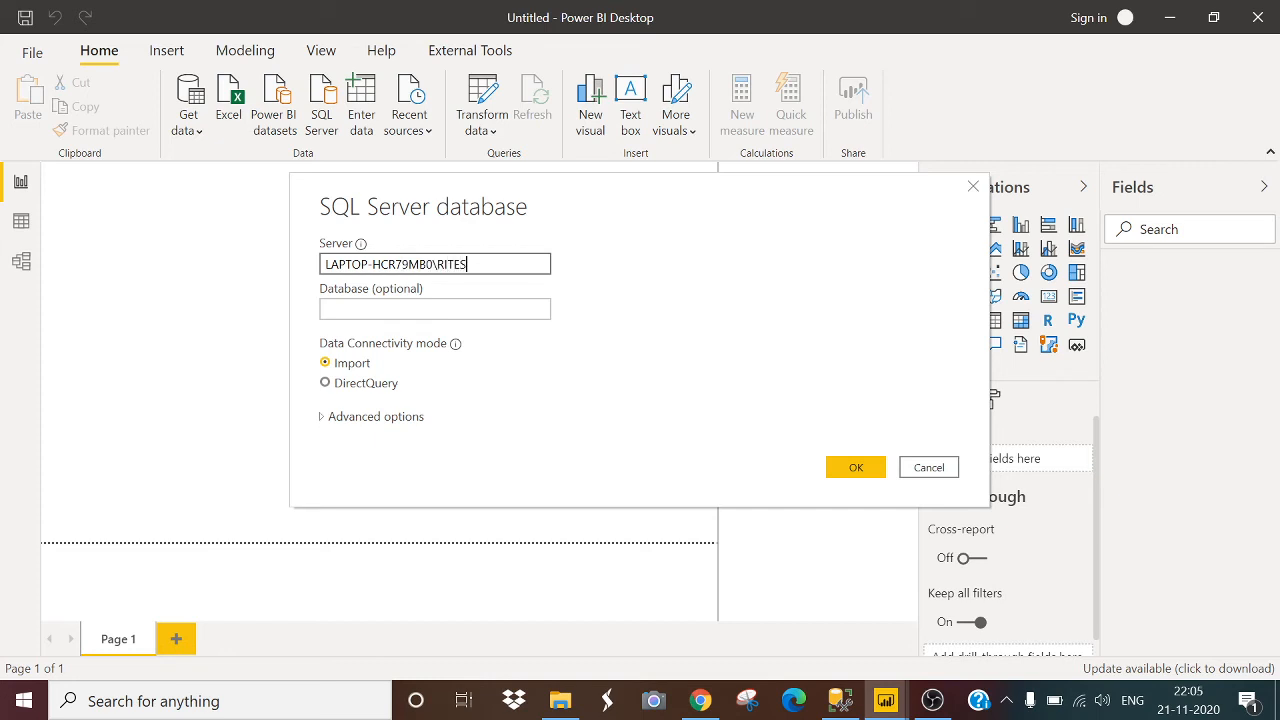
pyautogui.write('HSQL')
pyautogui.press('Tab')
# Expand the advanced connection options and set the database to AdventureWorksDW2017.
pyautogui.click(322, 417)
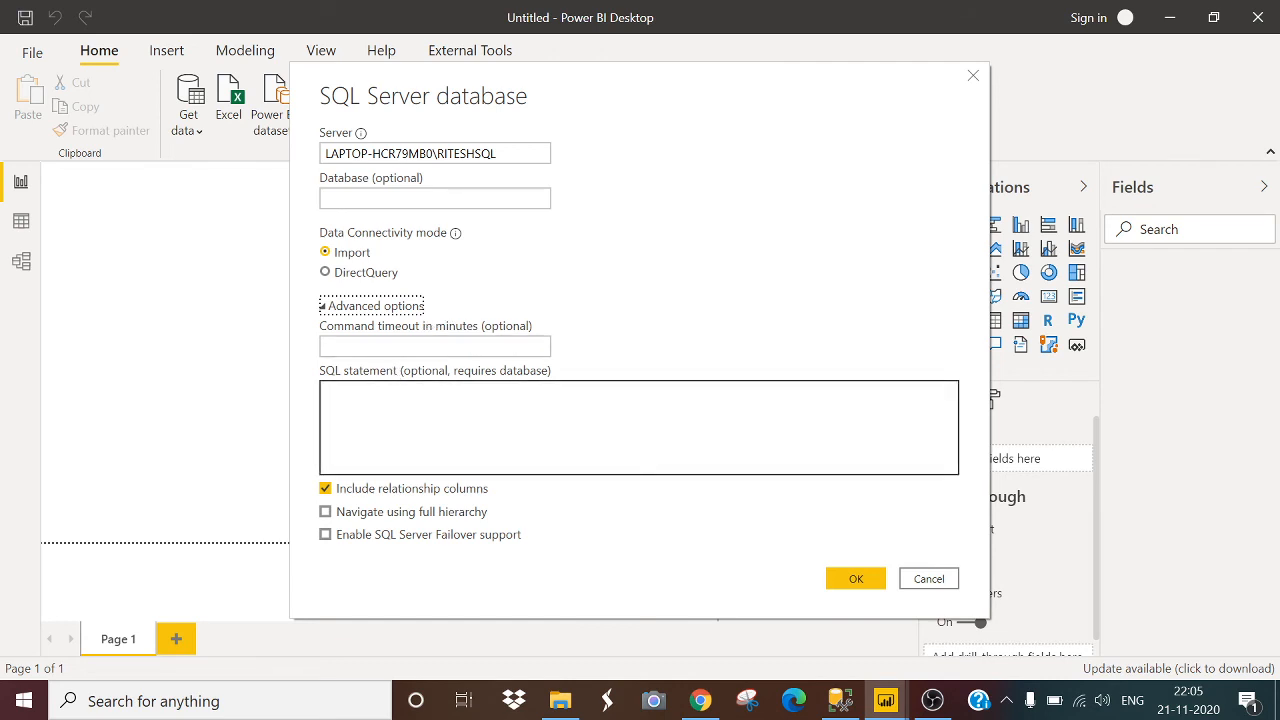
pyautogui.click(638, 428)
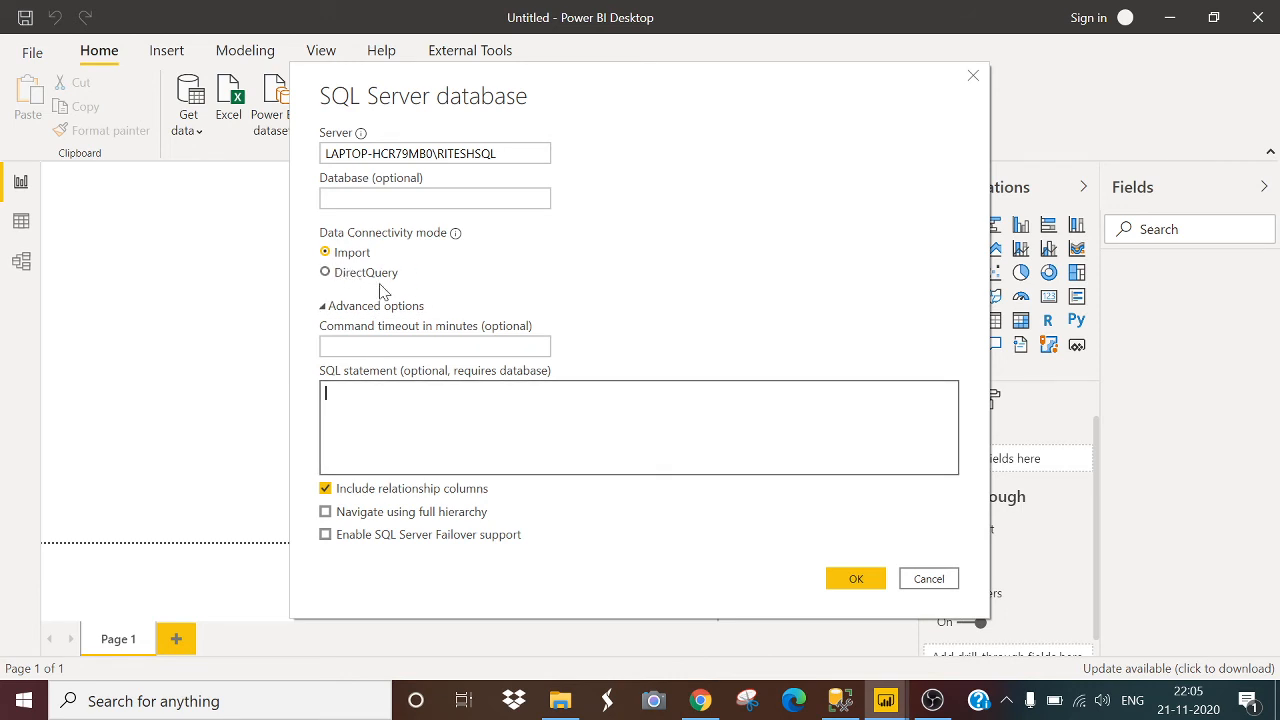
pyautogui.click(386, 198)
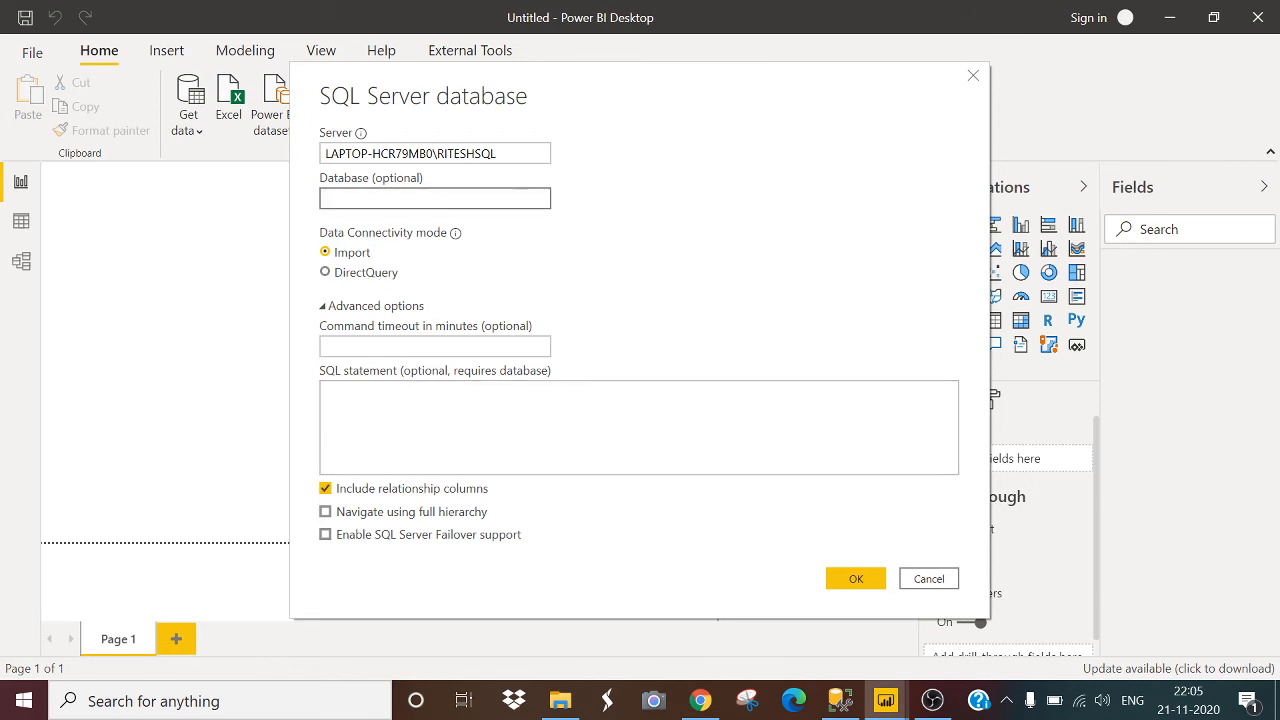
pyautogui.write('AdventureWorksDW2017')
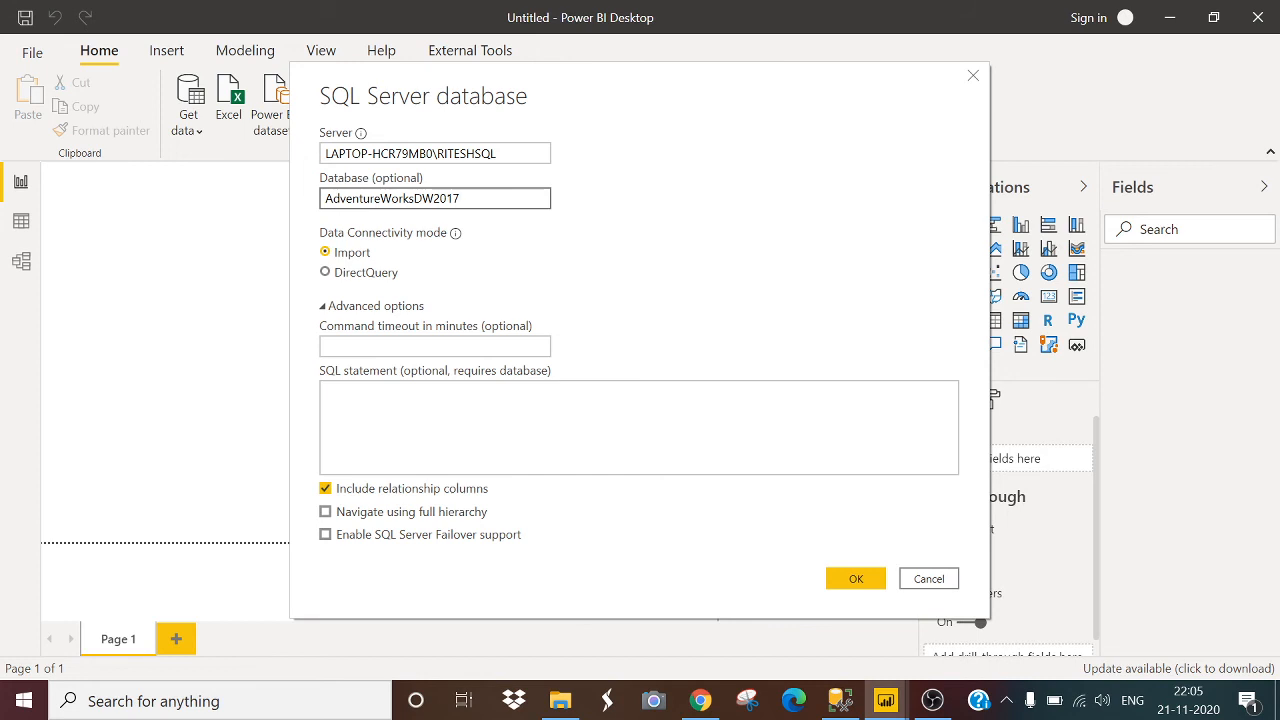
# Set the SQL statement to "Select * from Dimproduct" for the Import connection and load the query result.
pyautogui.click(638, 427)
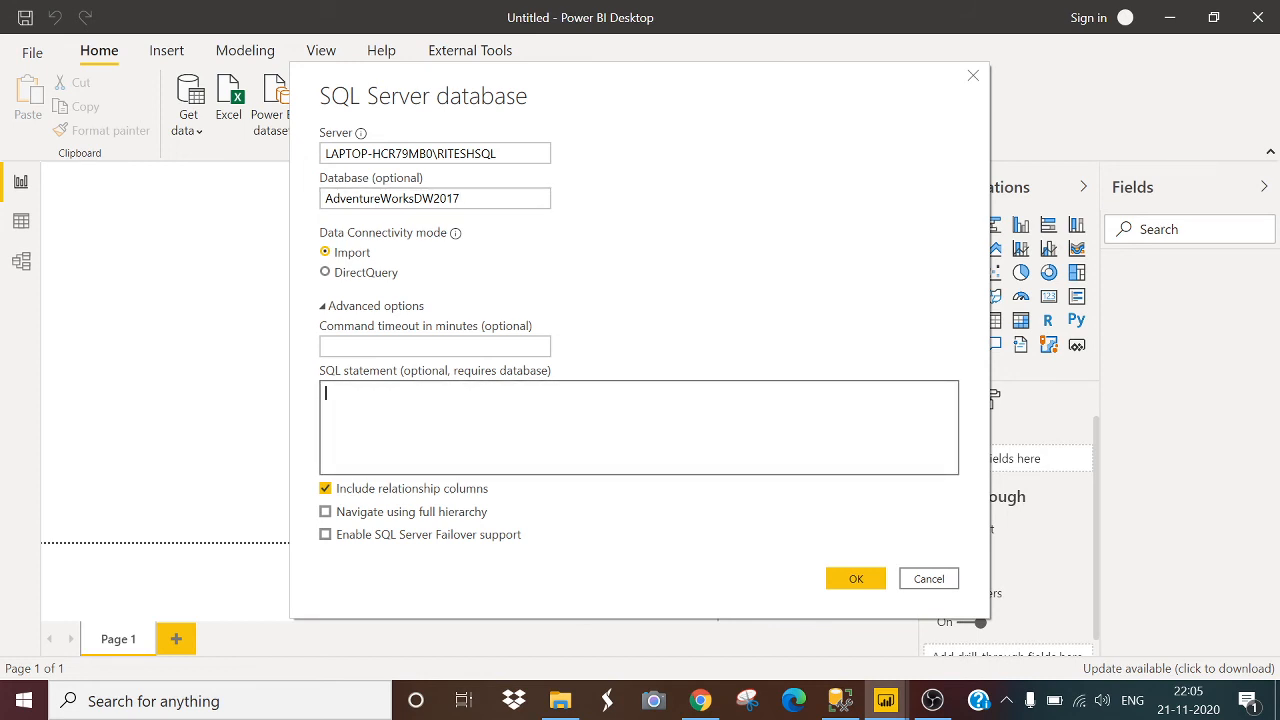
pyautogui.write('Select * from Dimproduct')
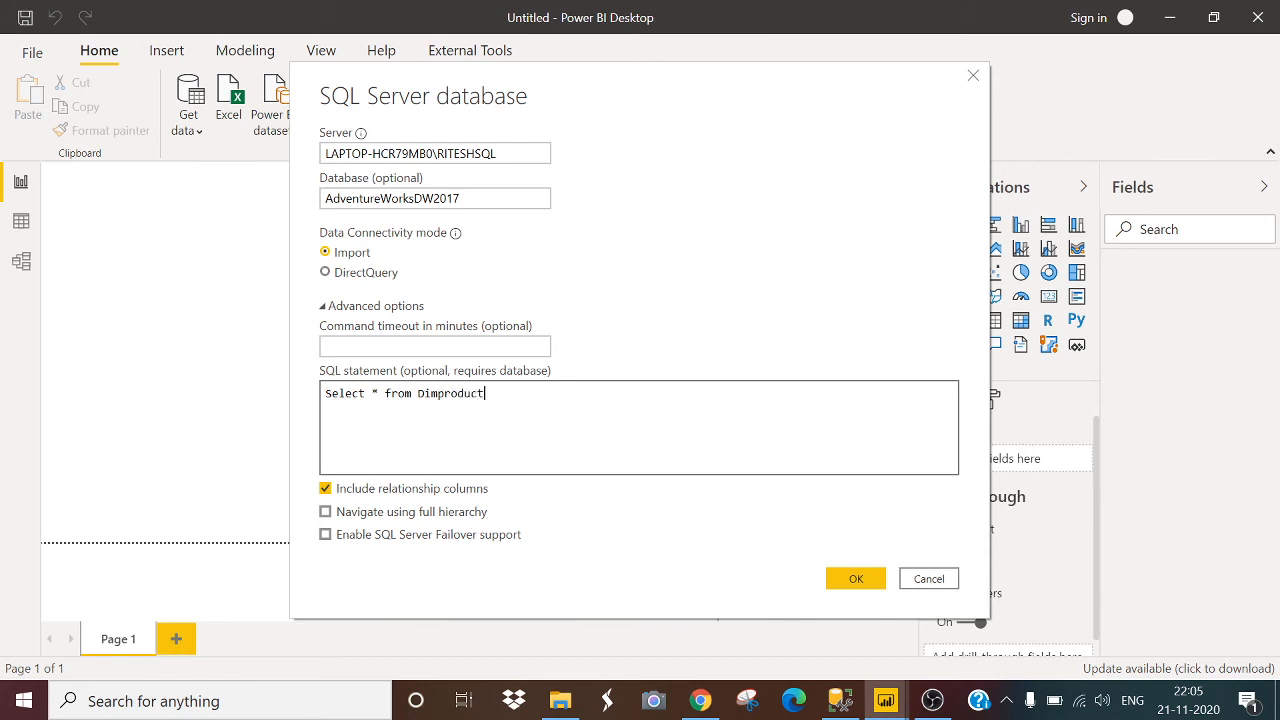
pyautogui.click(848, 580)
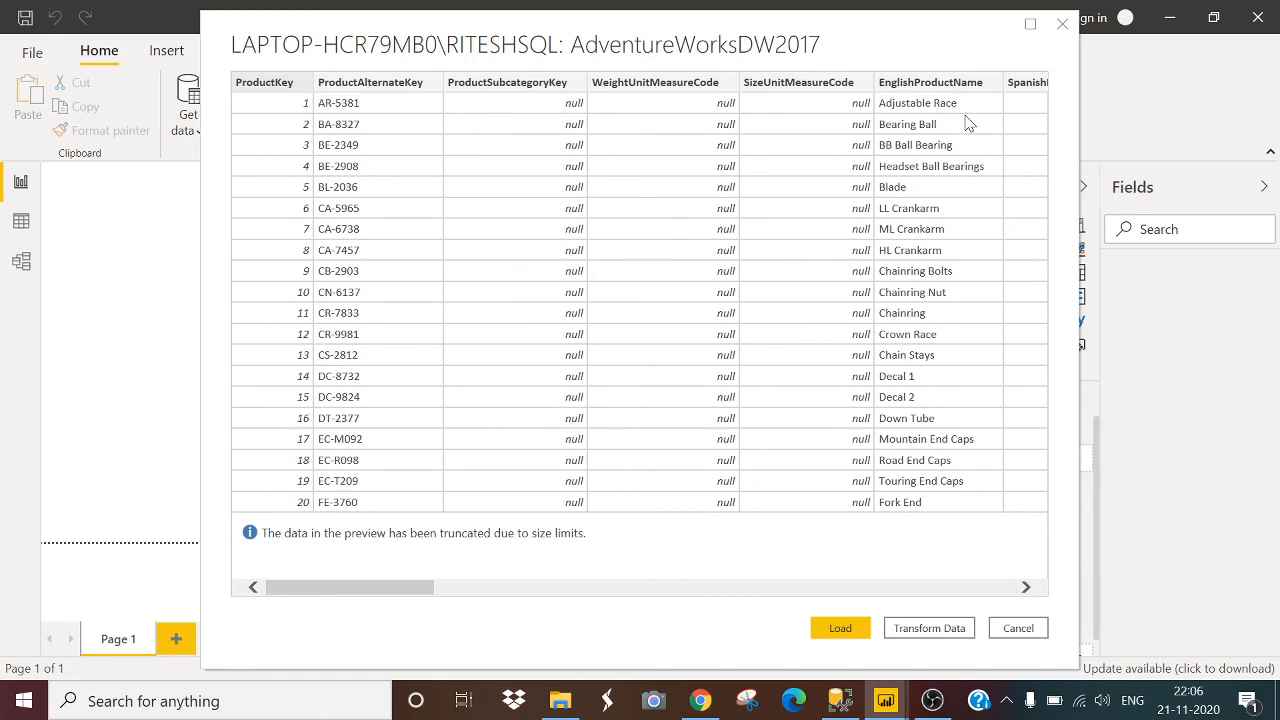
pyautogui.click(833, 628)
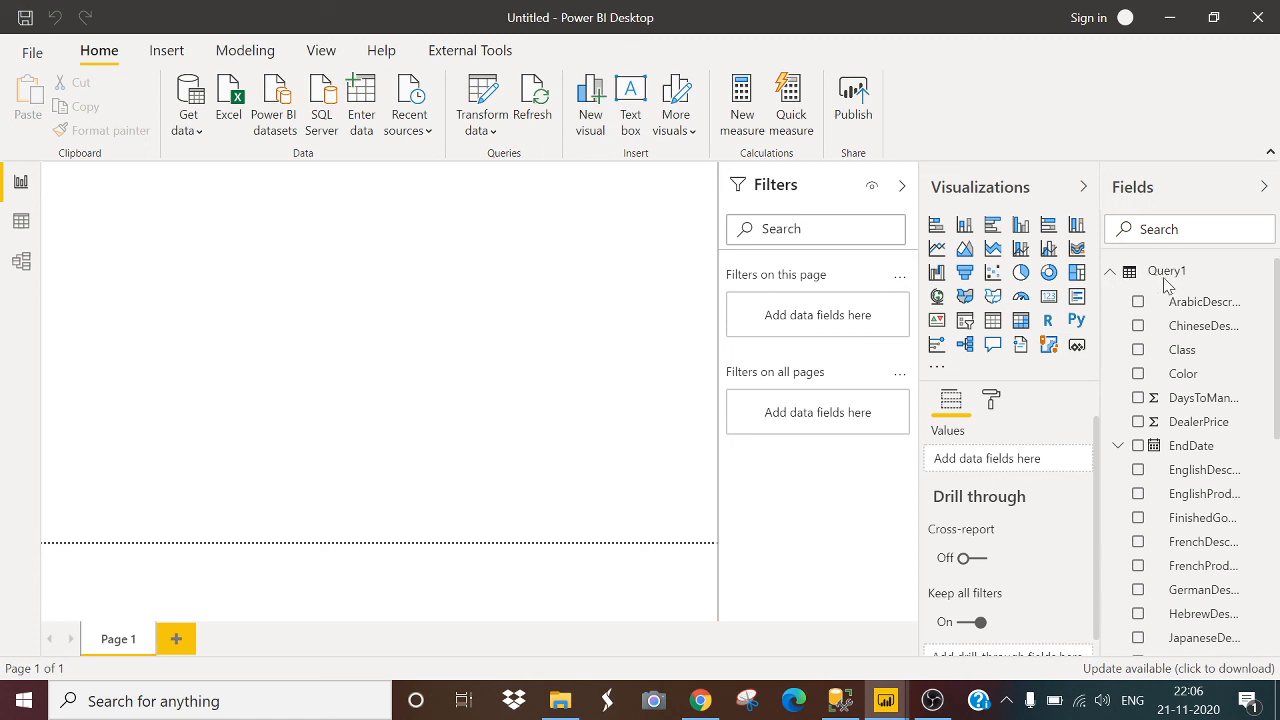
# View the rows of Query1 in data view, examining the ArabicDescription and ChineseDescription columns and the product name columns.
pyautogui.moveTo(1166, 281)
pyautogui.click(8, 222)
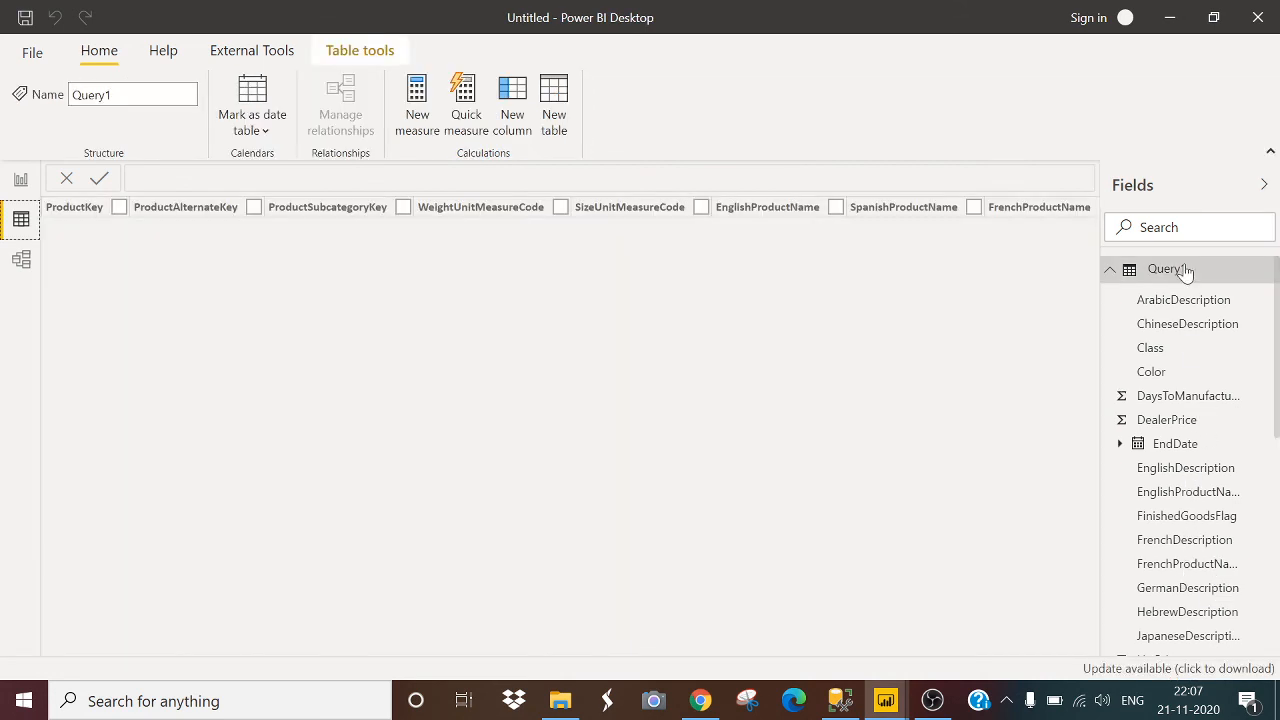
pyautogui.click(1181, 299)
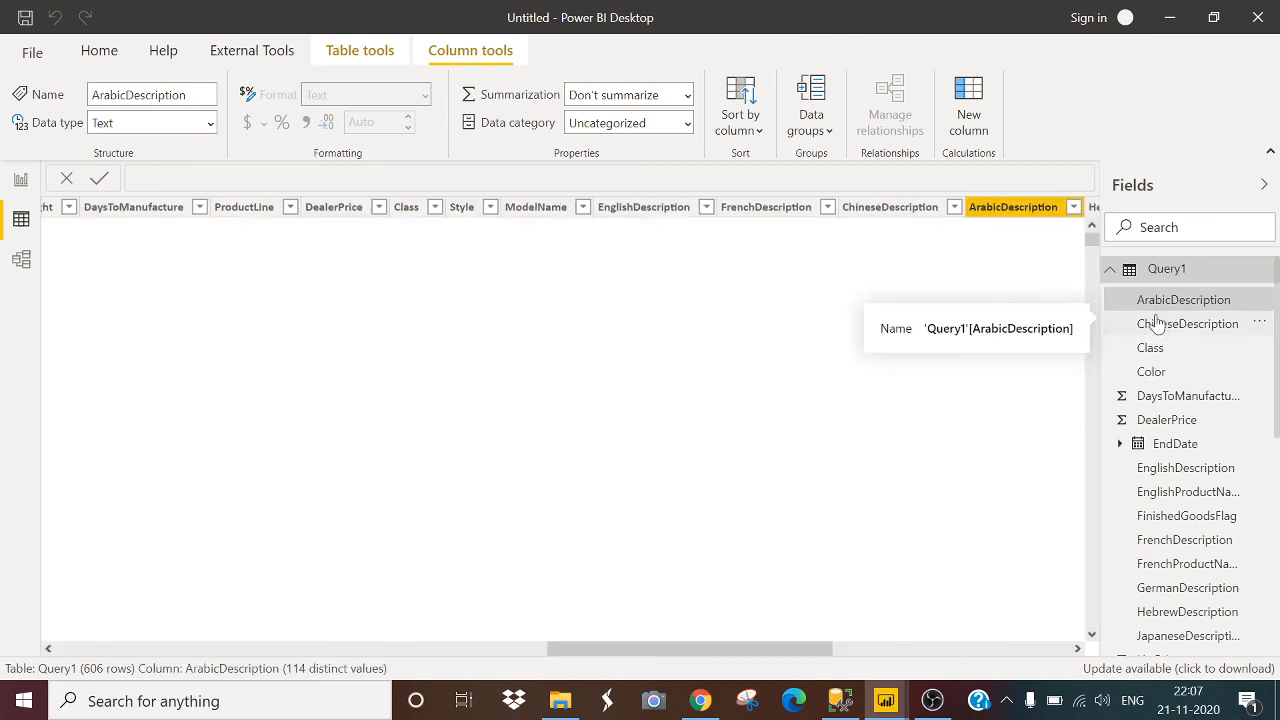
pyautogui.click(1161, 324)
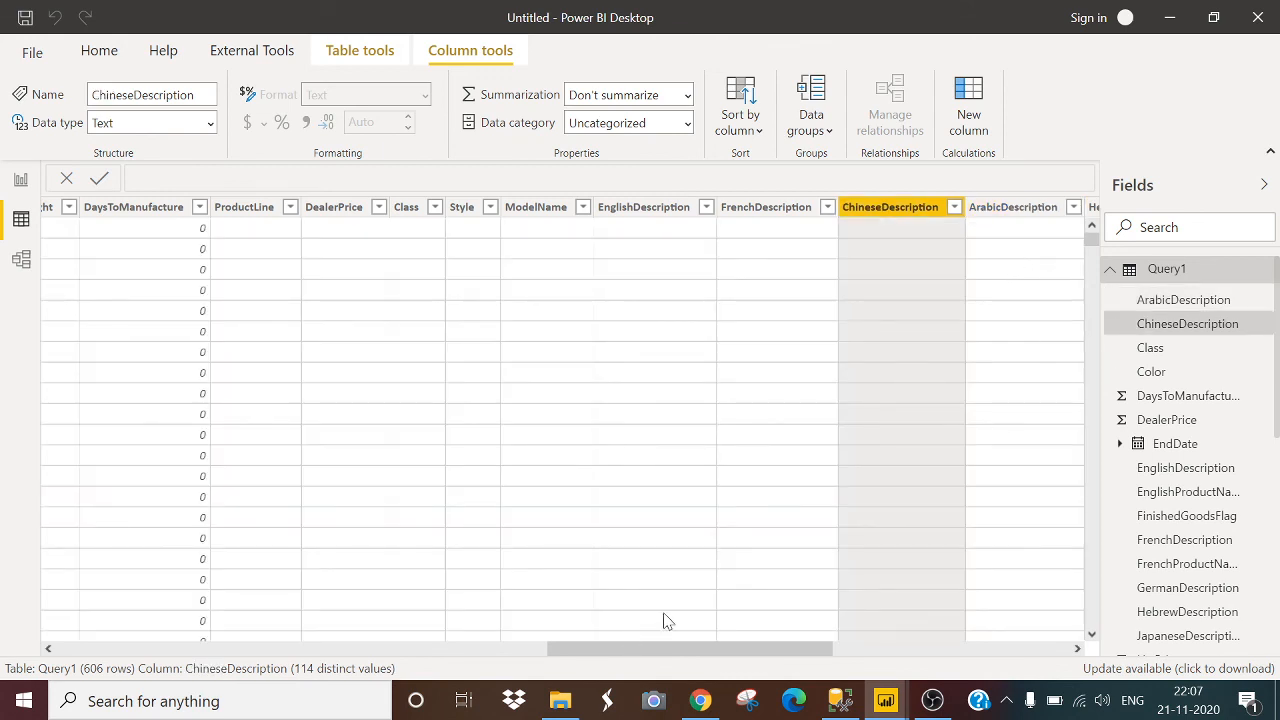
pyautogui.moveTo(669, 650); pyautogui.dragTo(354, 471)
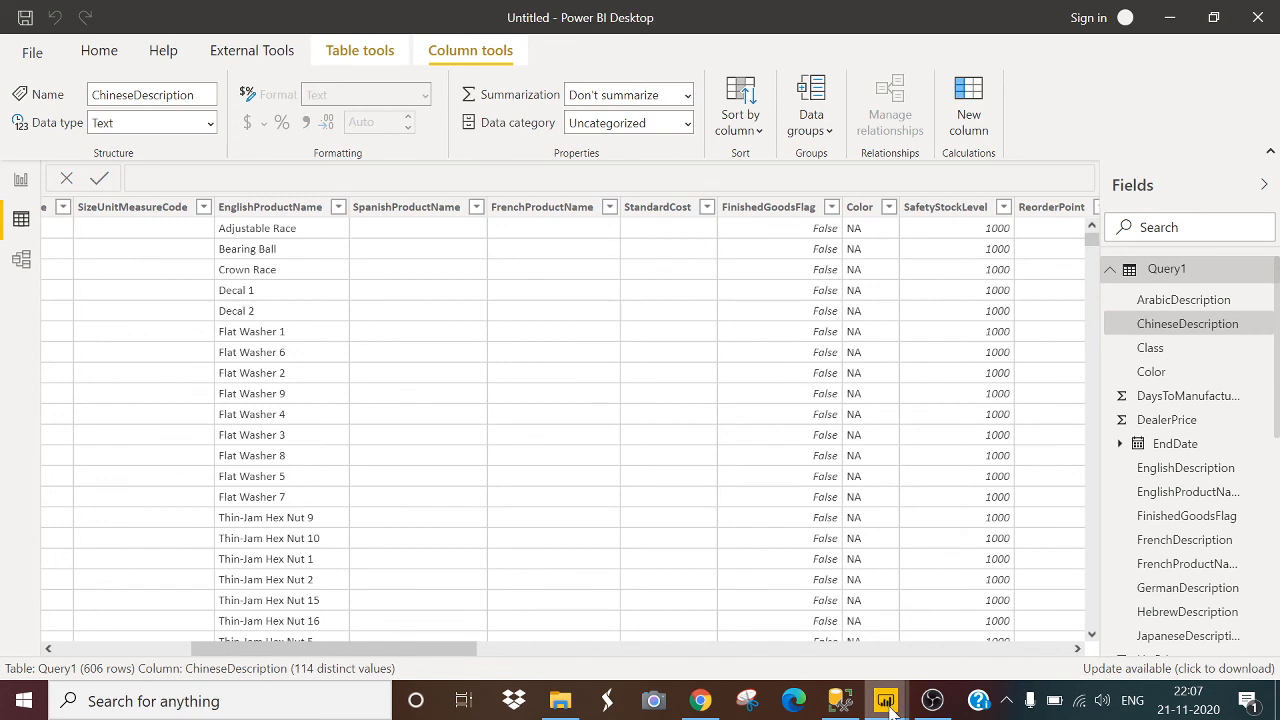
pyautogui.moveTo(888, 706)
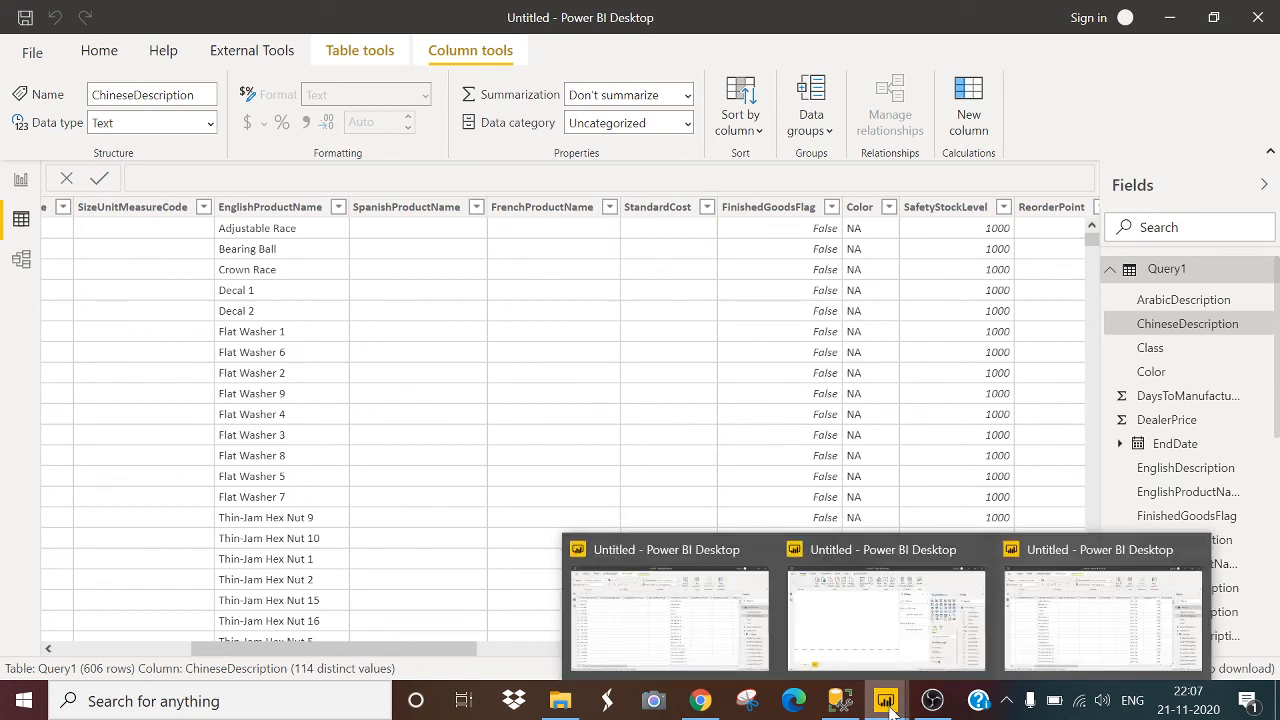